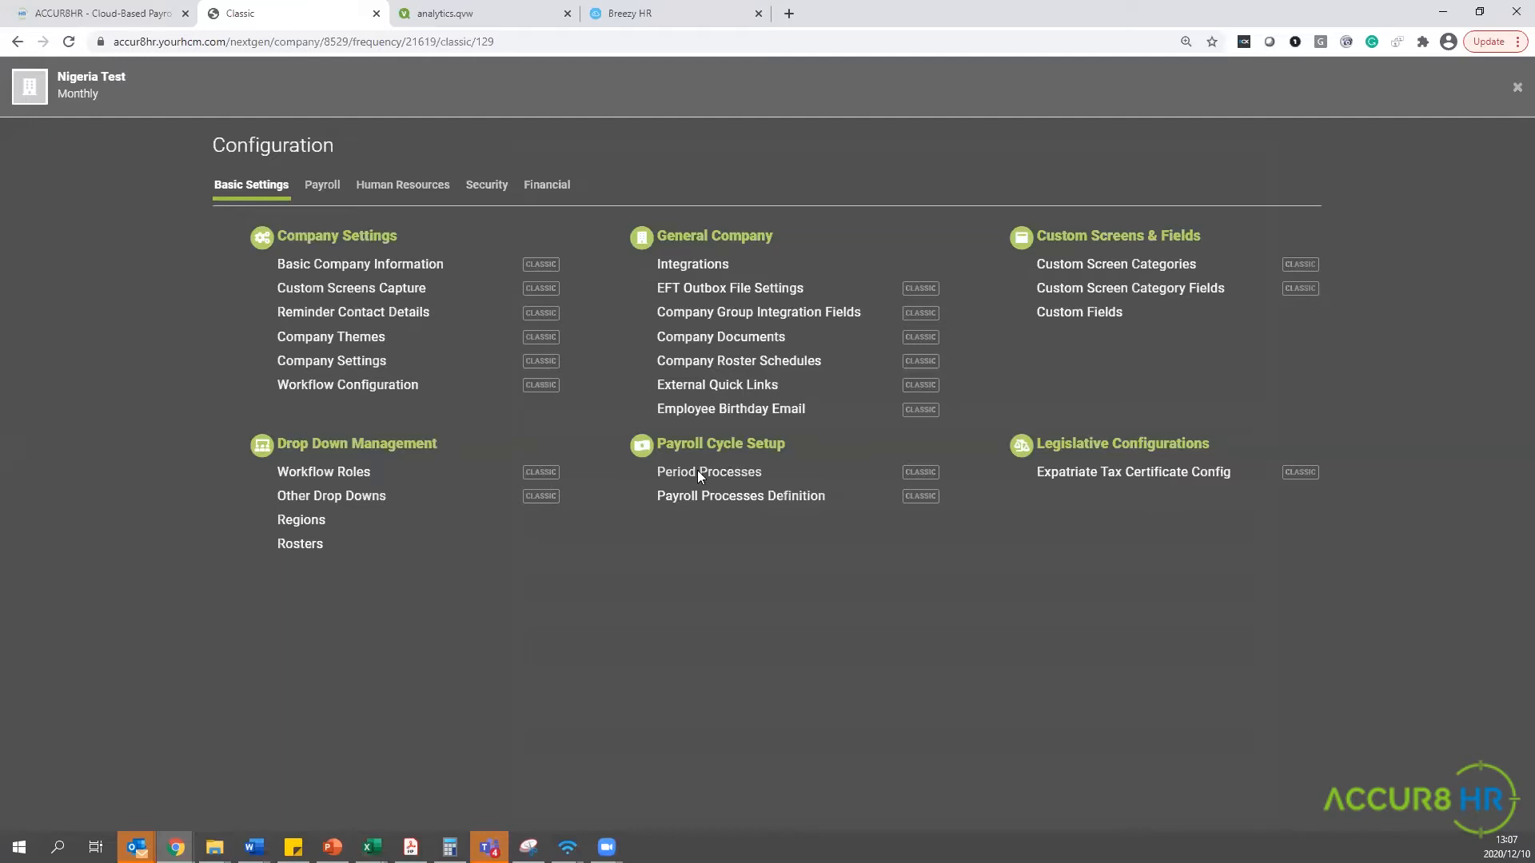
# Step: Open the company's payroll components configuration and look through the listed allowances and deductions
pyautogui.click(324, 185)
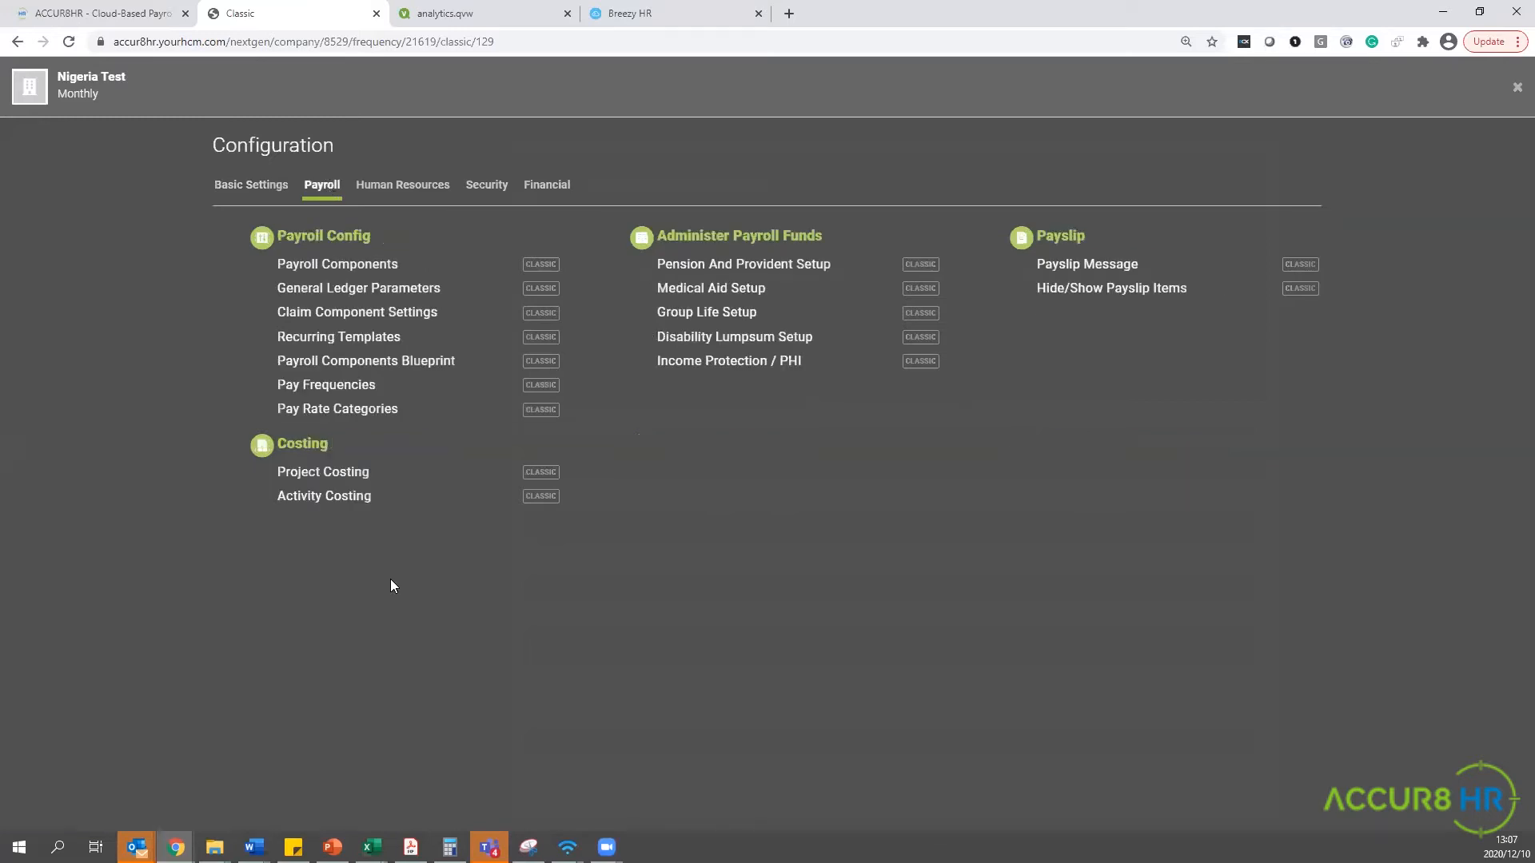
pyautogui.click(301, 266)
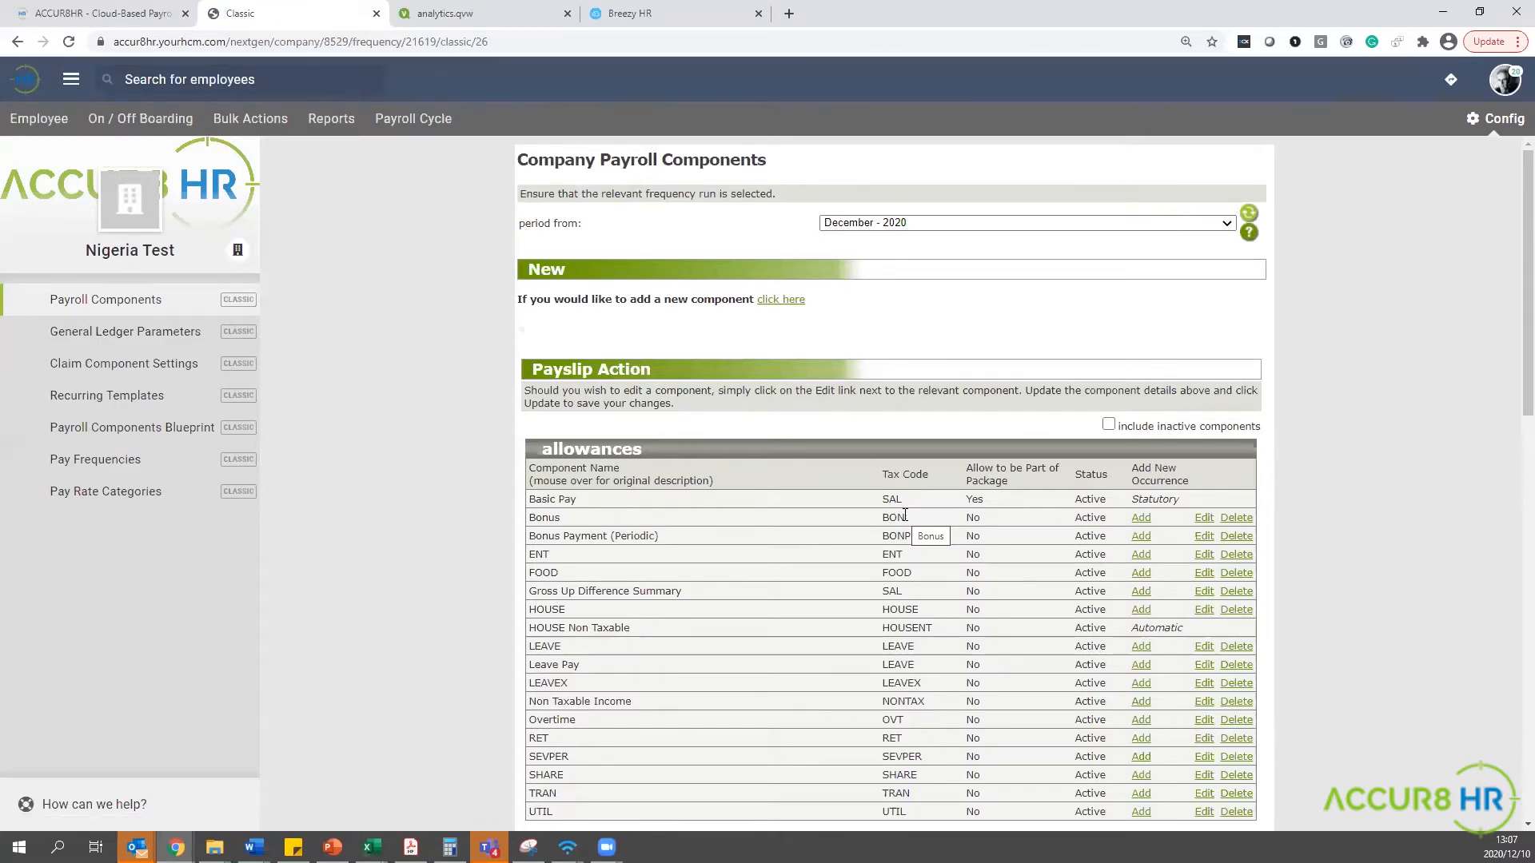
pyautogui.scroll(-3, 906, 515)
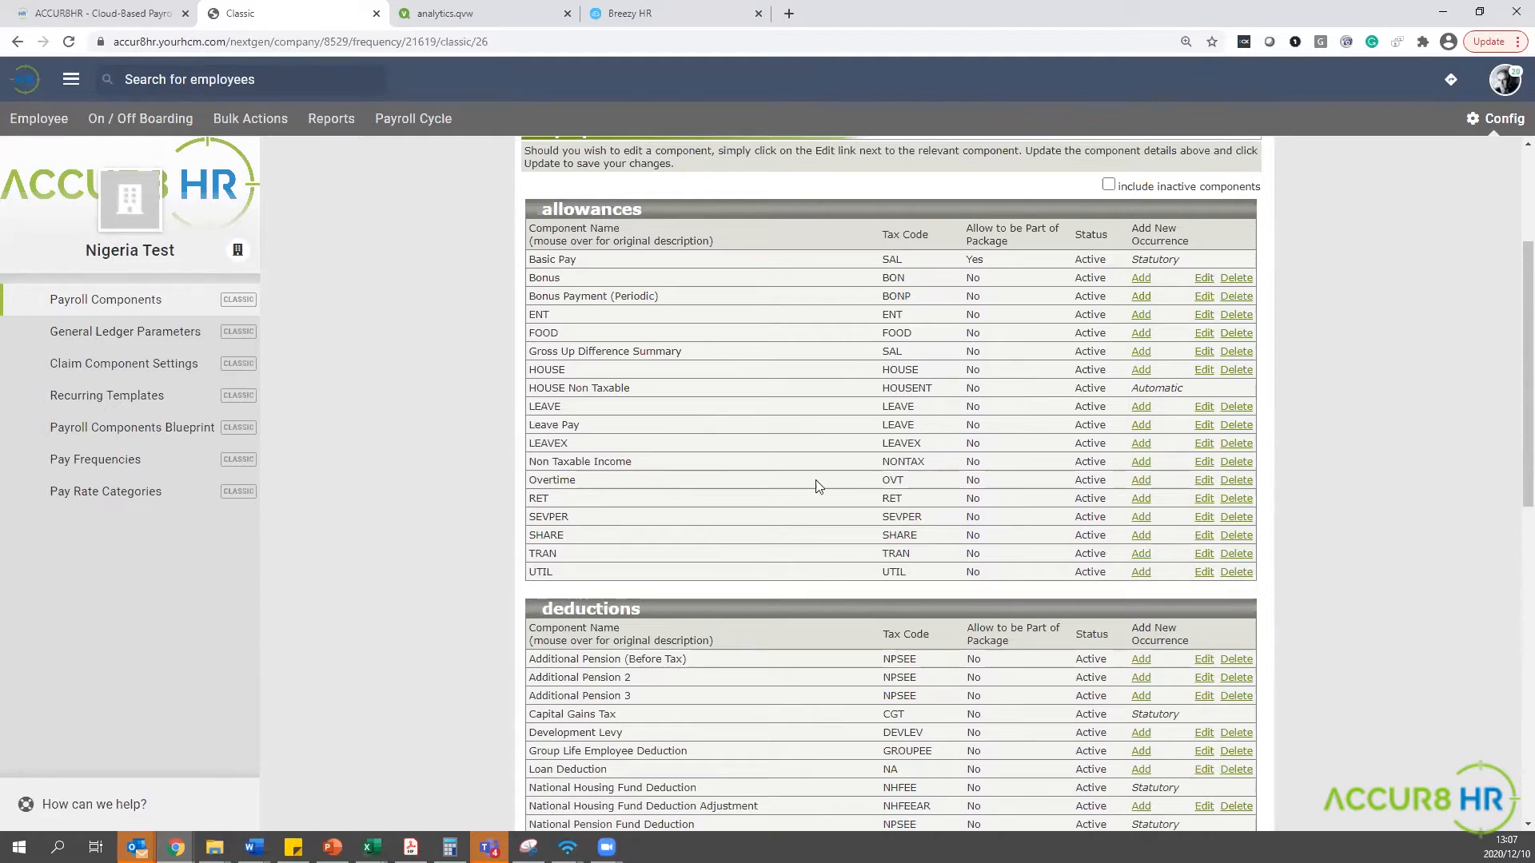
pyautogui.scroll(3, 856, 587)
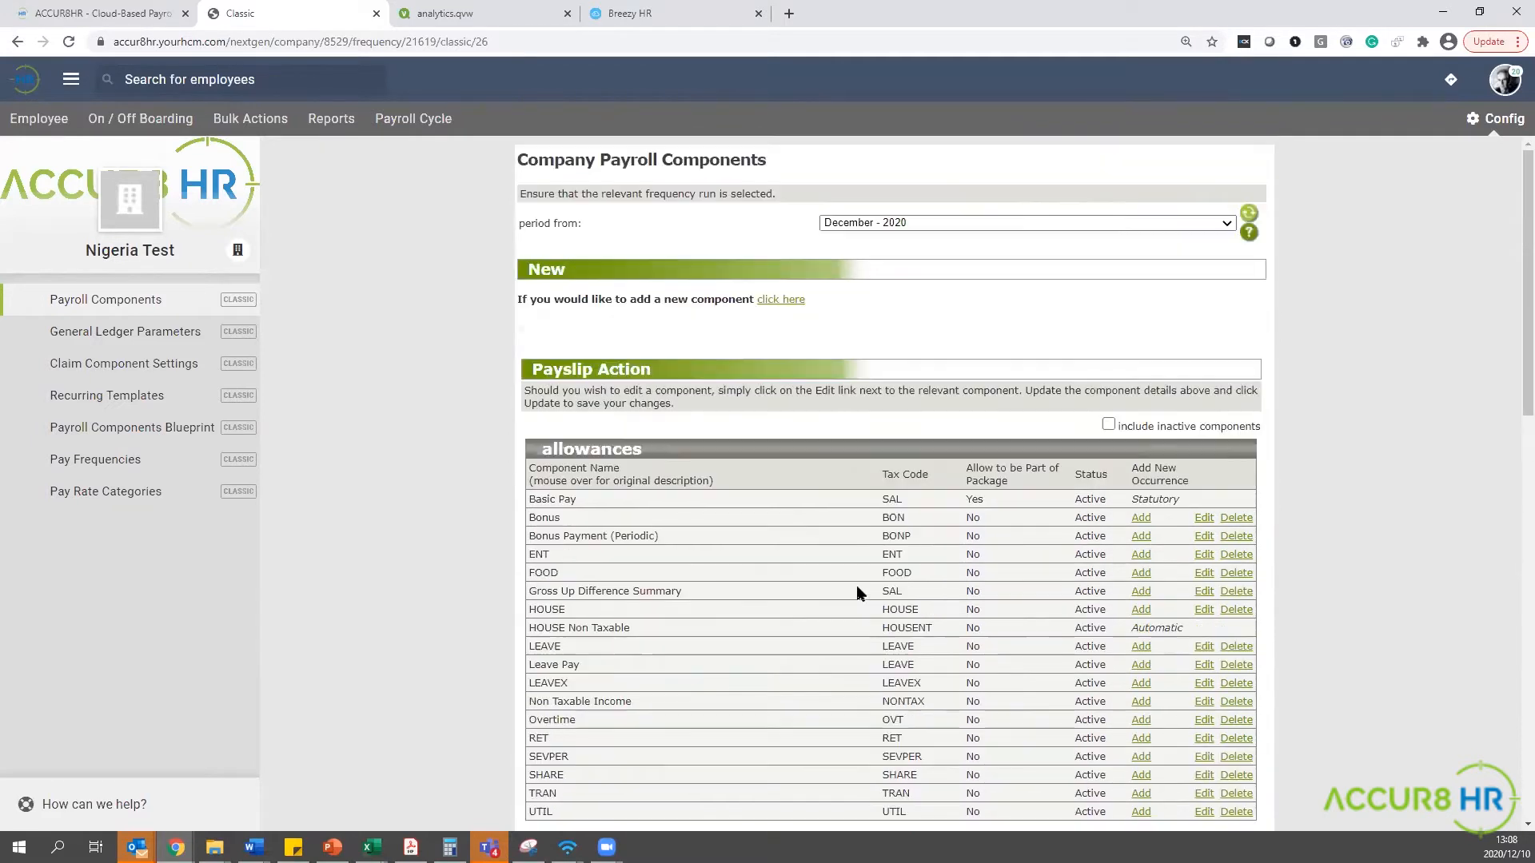
# Step: Start adding a new payroll component, search the components for "overtime" and select Overtime
pyautogui.click(767, 304)
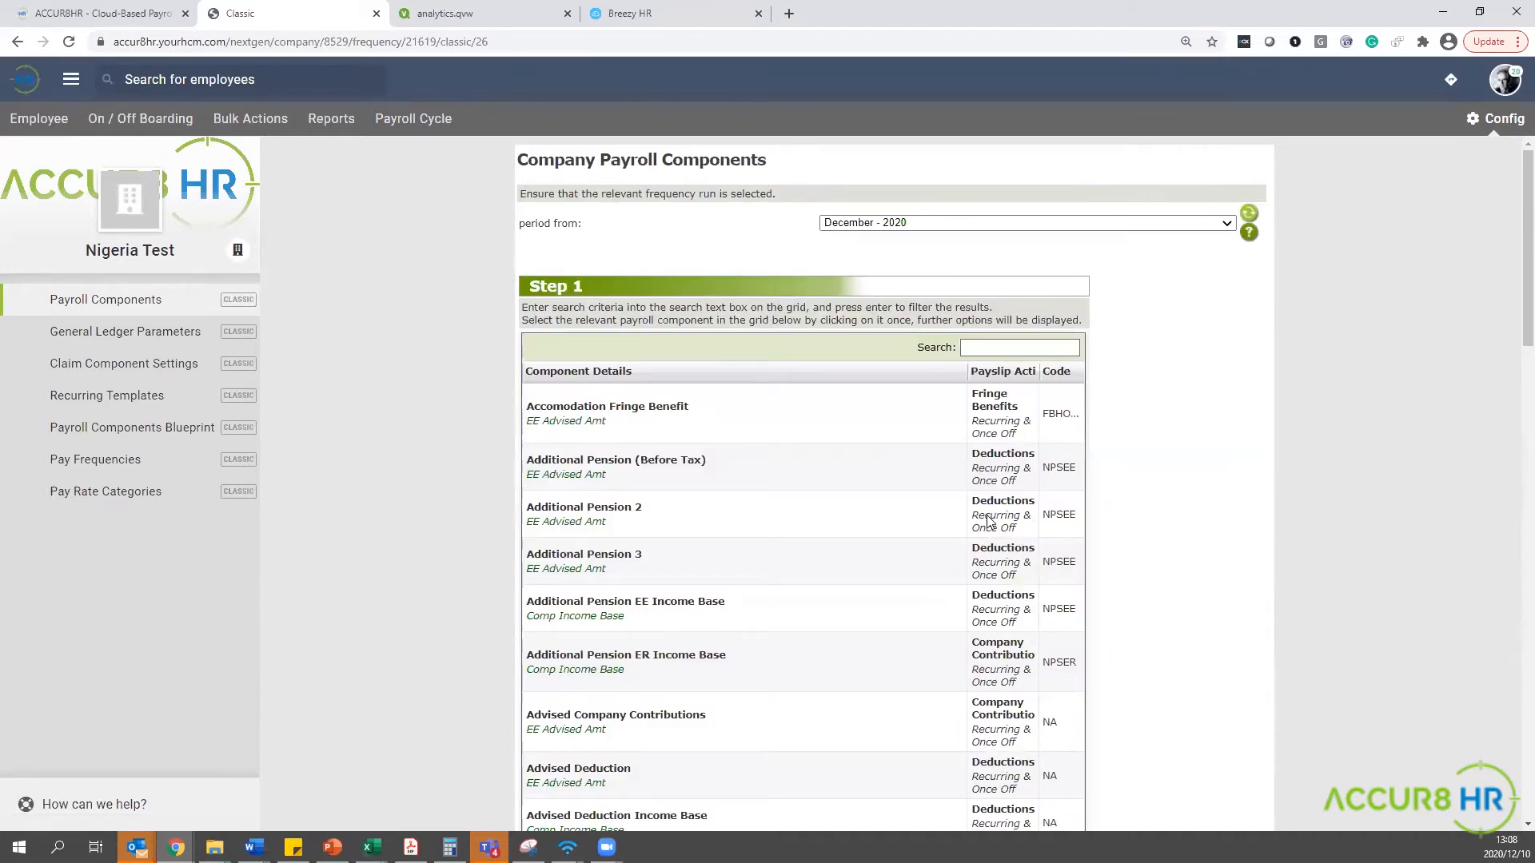
pyautogui.click(983, 349)
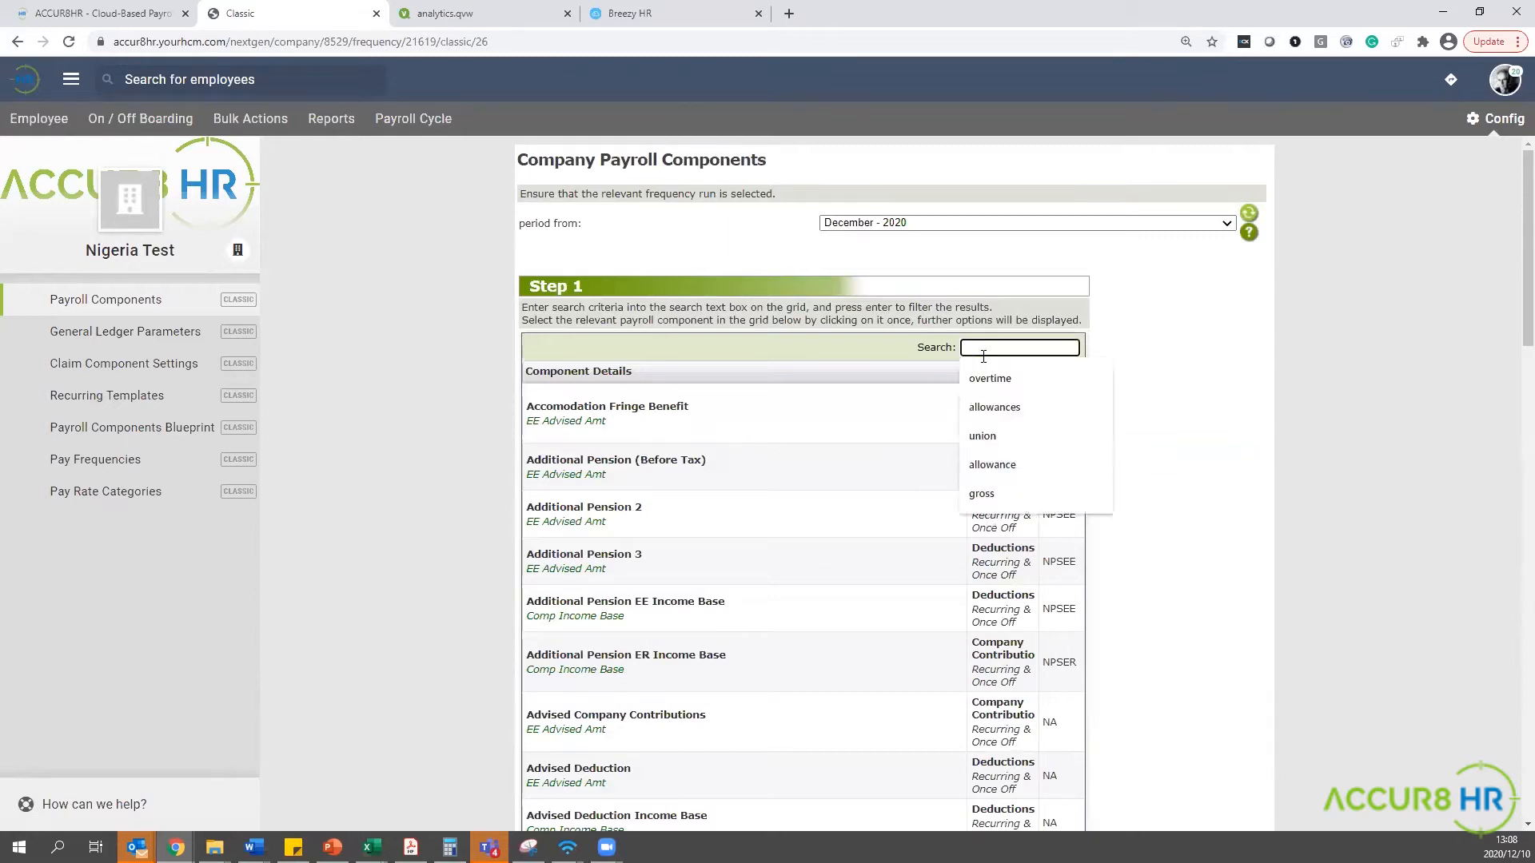
pyautogui.write('overtime')
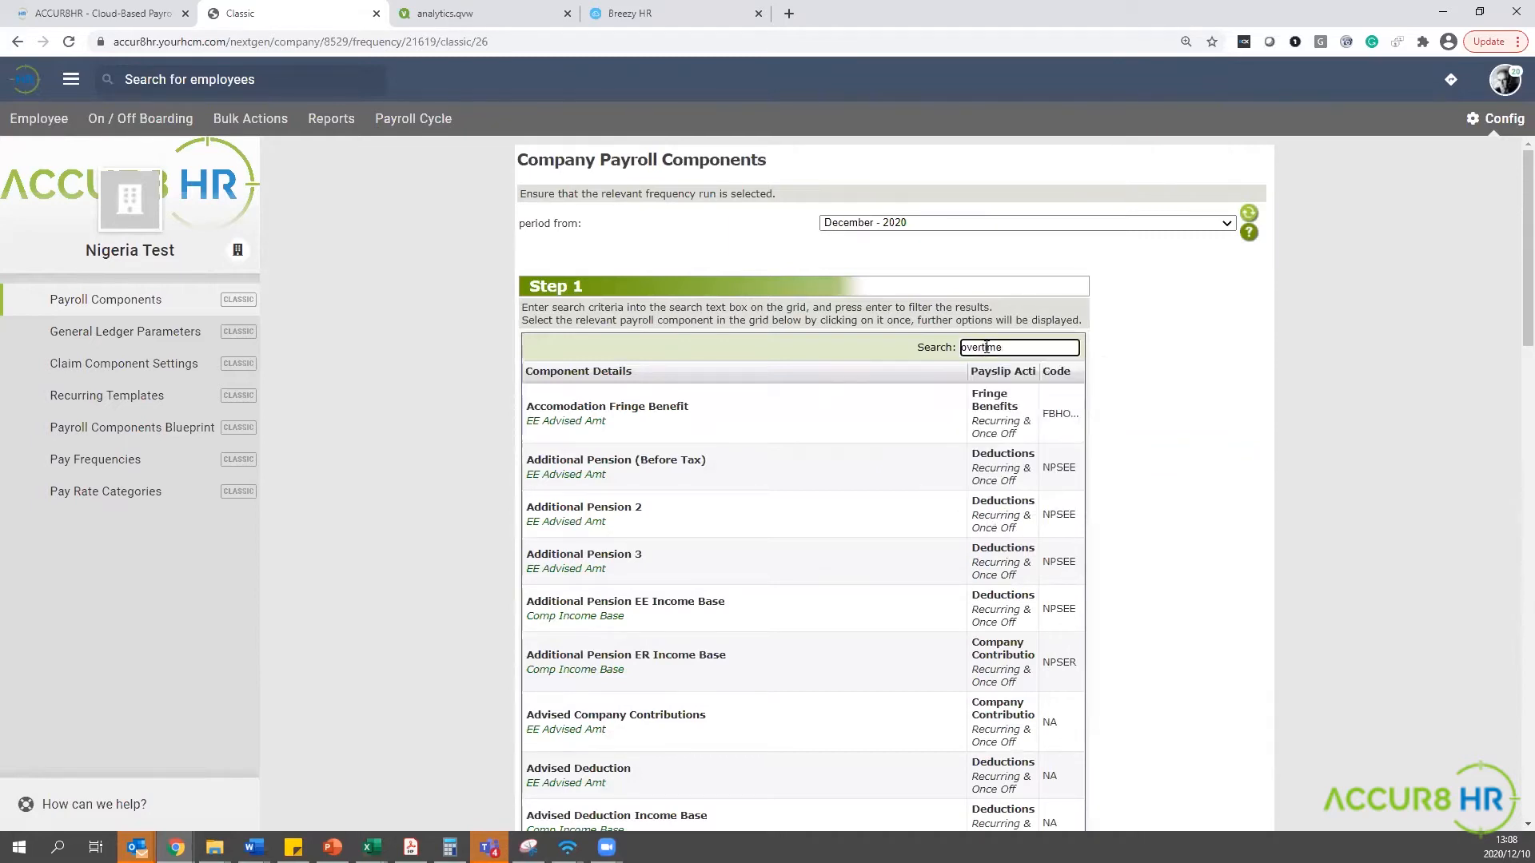
pyautogui.press('Return')
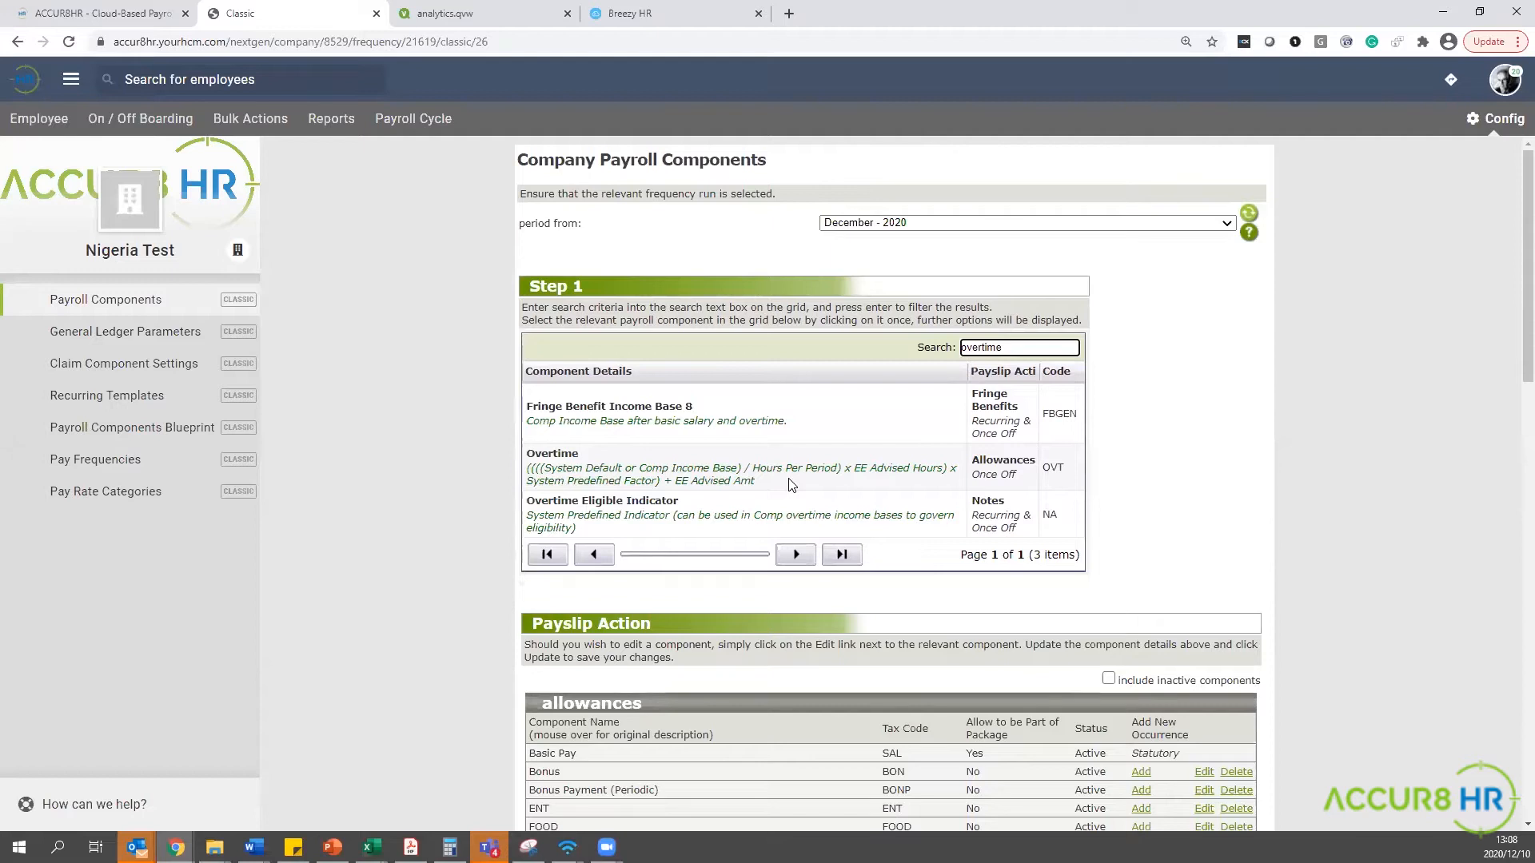
pyautogui.click(678, 476)
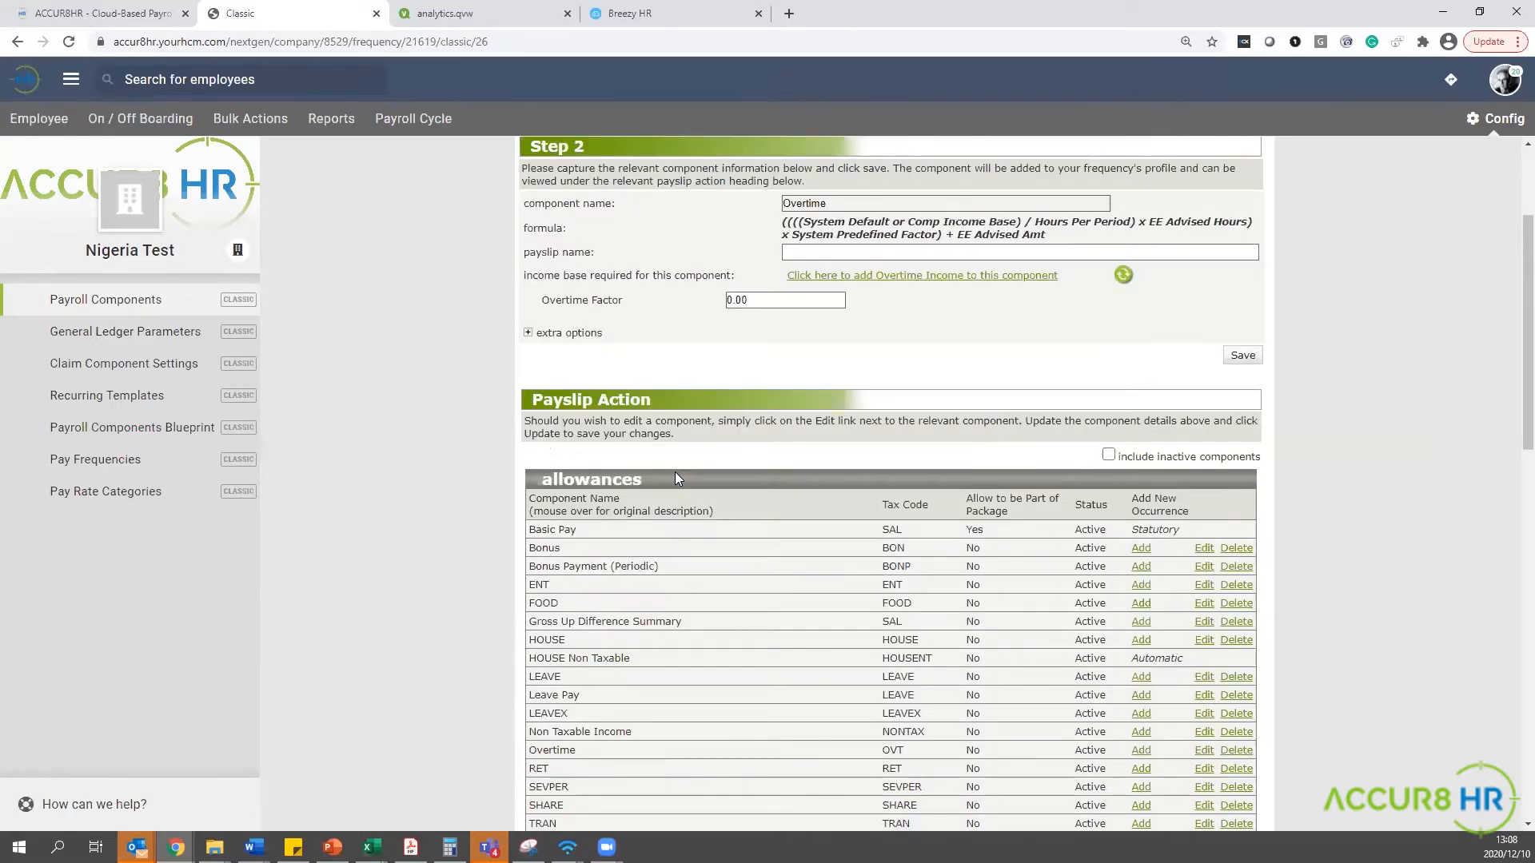
# Step: Open the Overtime Income base definition for the component and create 3 income source lines in a maximized window
pyautogui.scroll(2, 678, 478)
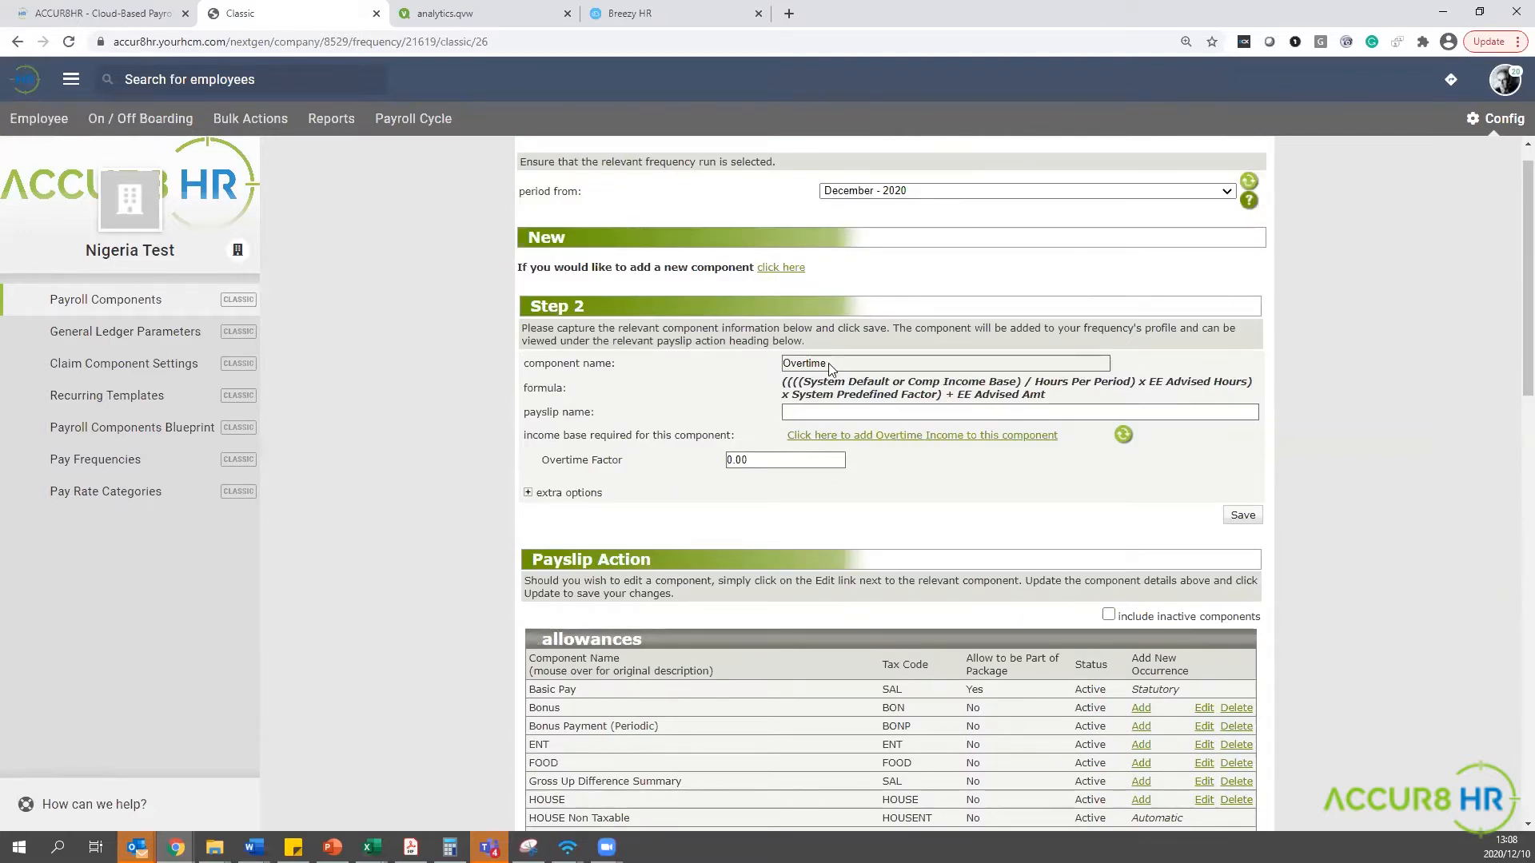
pyautogui.click(831, 411)
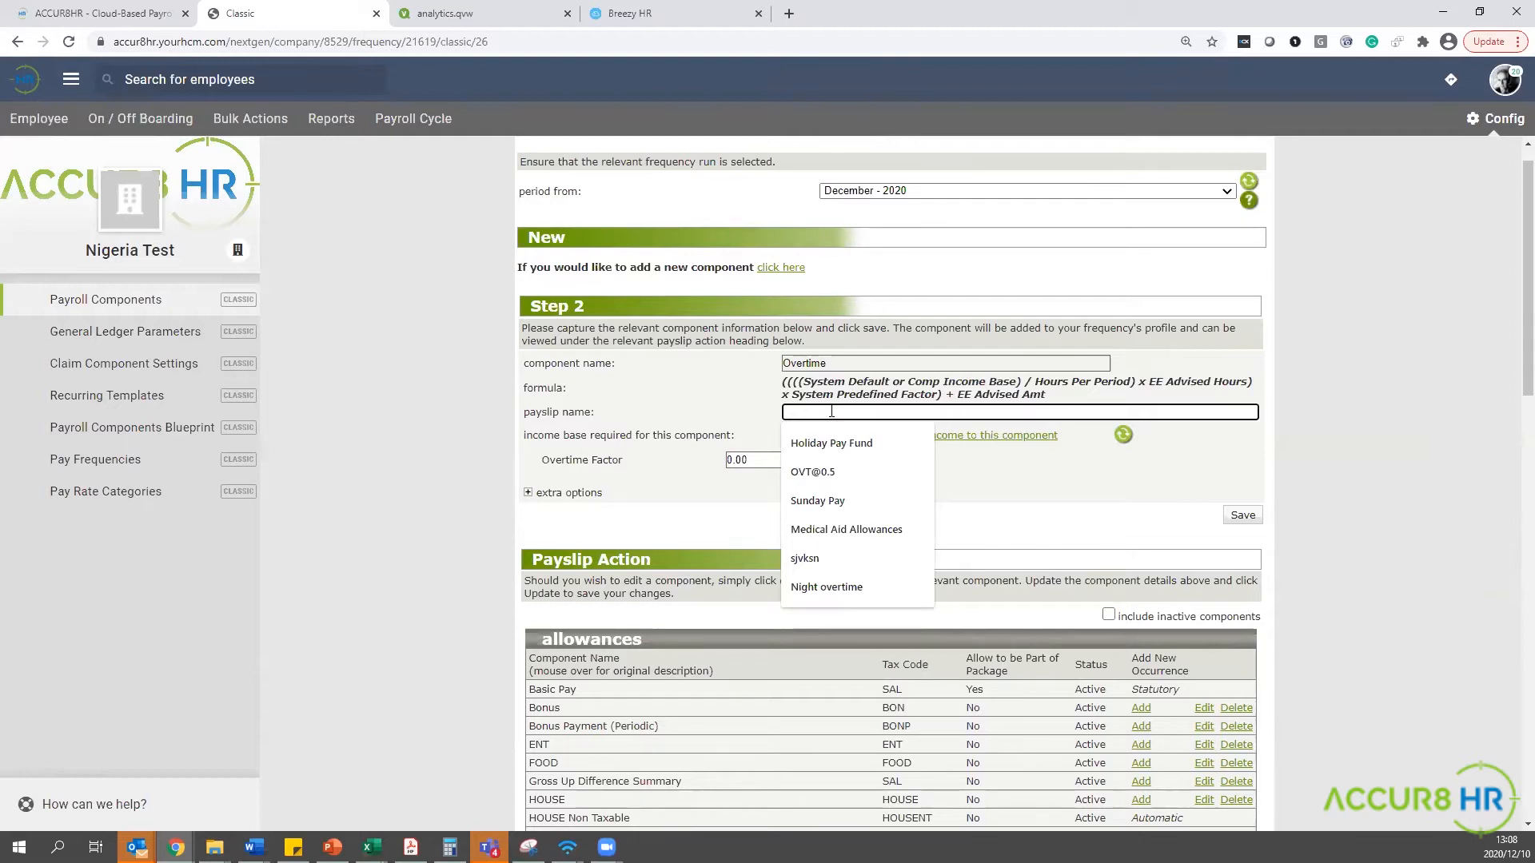
pyautogui.click(1072, 467)
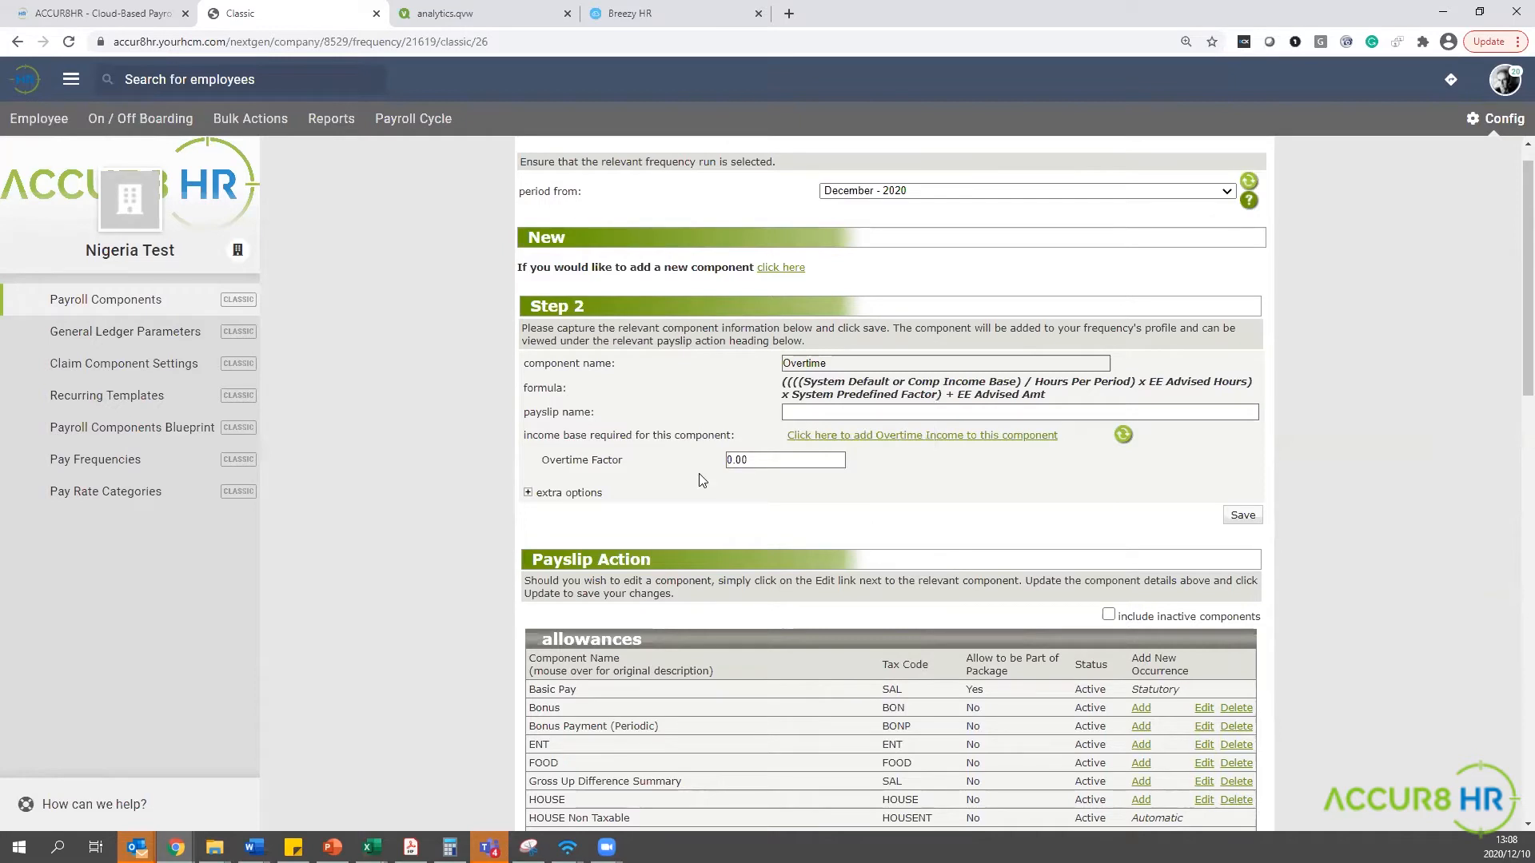
pyautogui.click(892, 439)
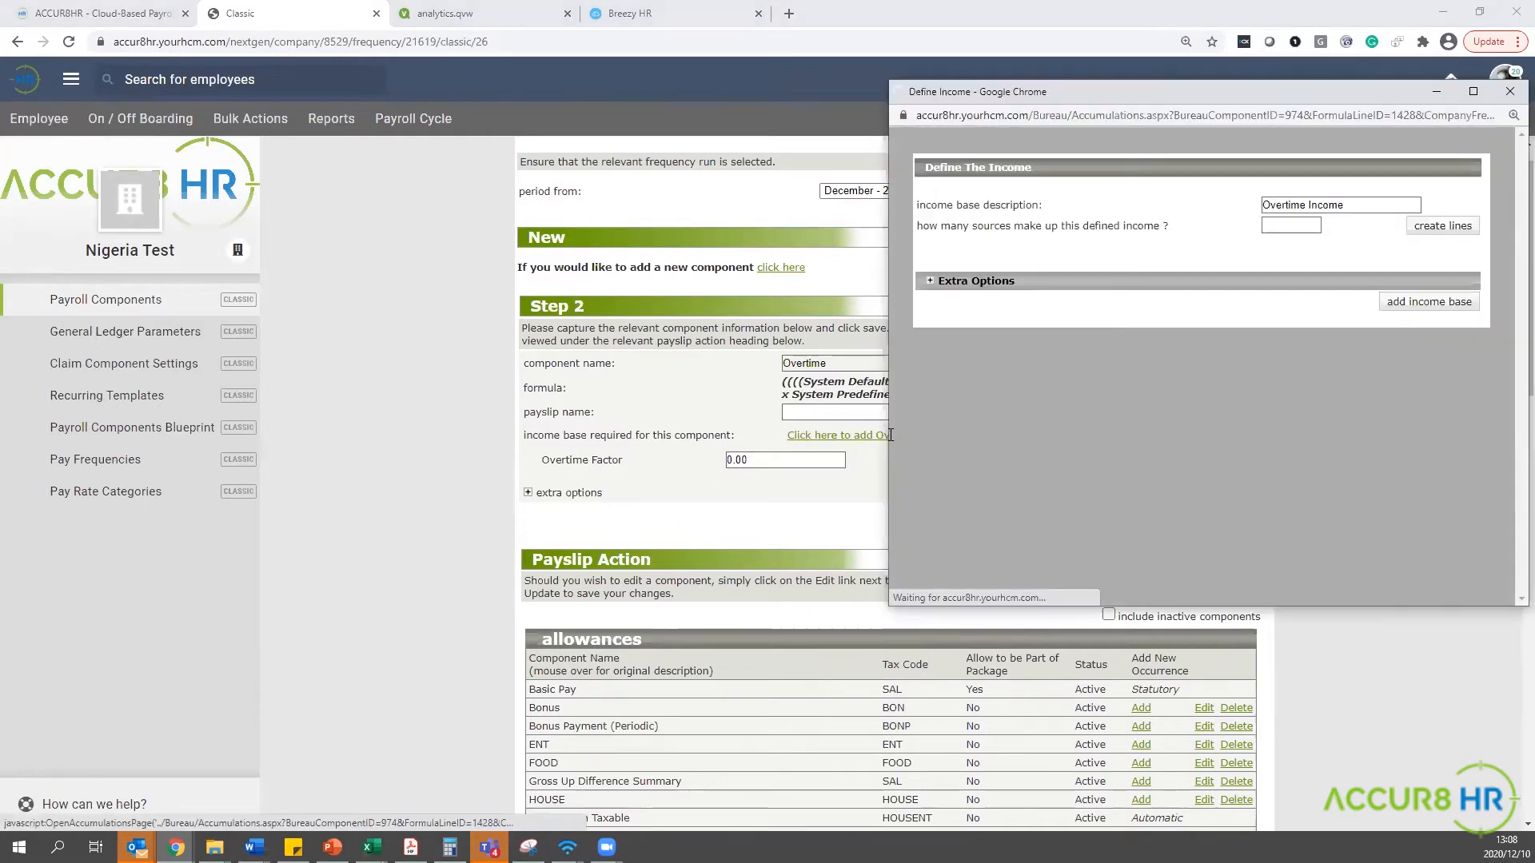
pyautogui.moveTo(1169, 88); pyautogui.dragTo(685, 93)
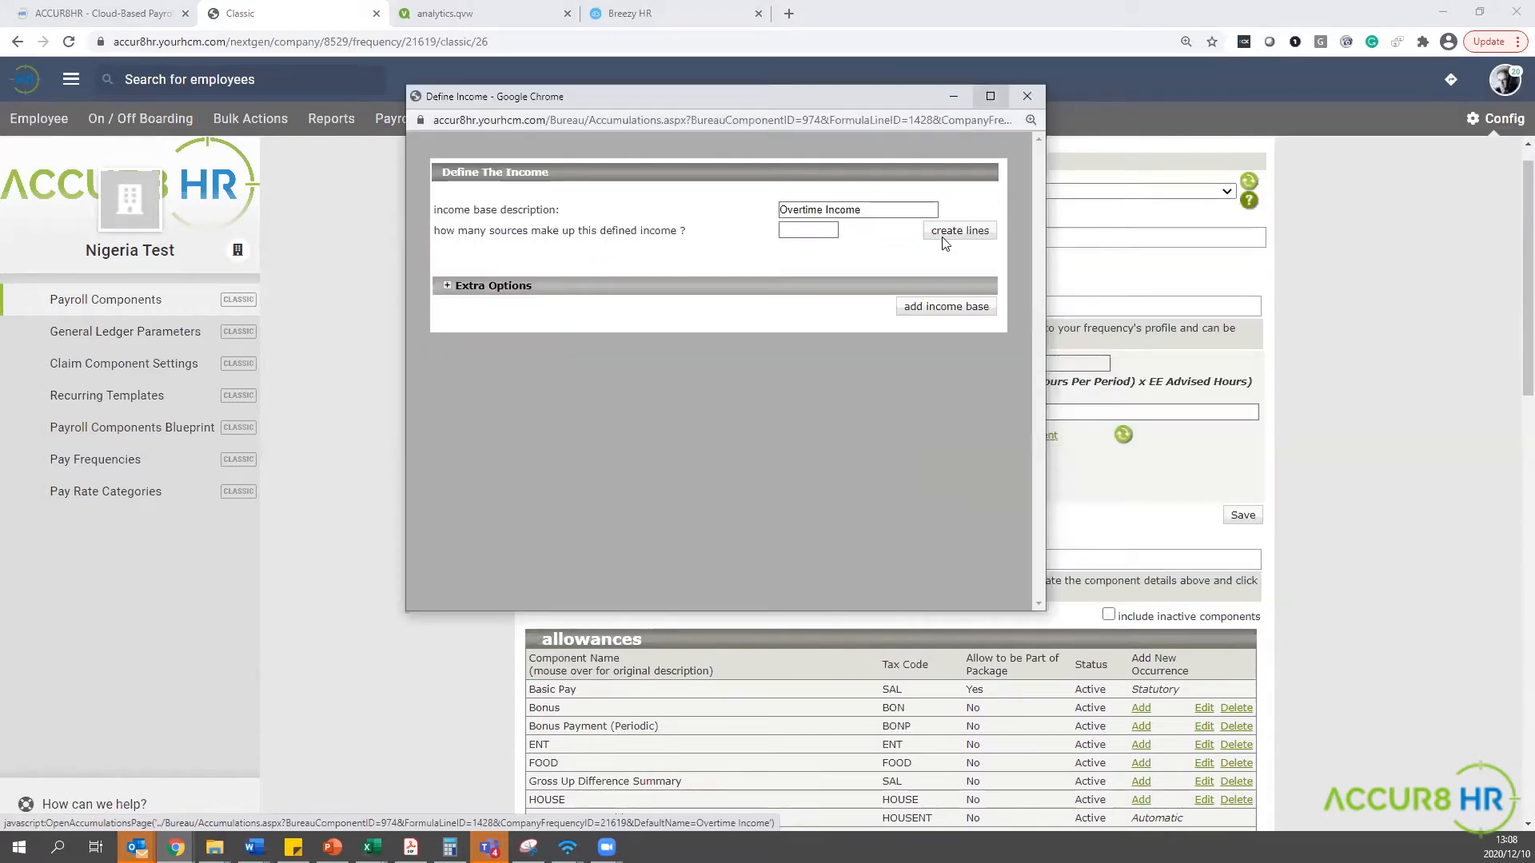
pyautogui.click(809, 230)
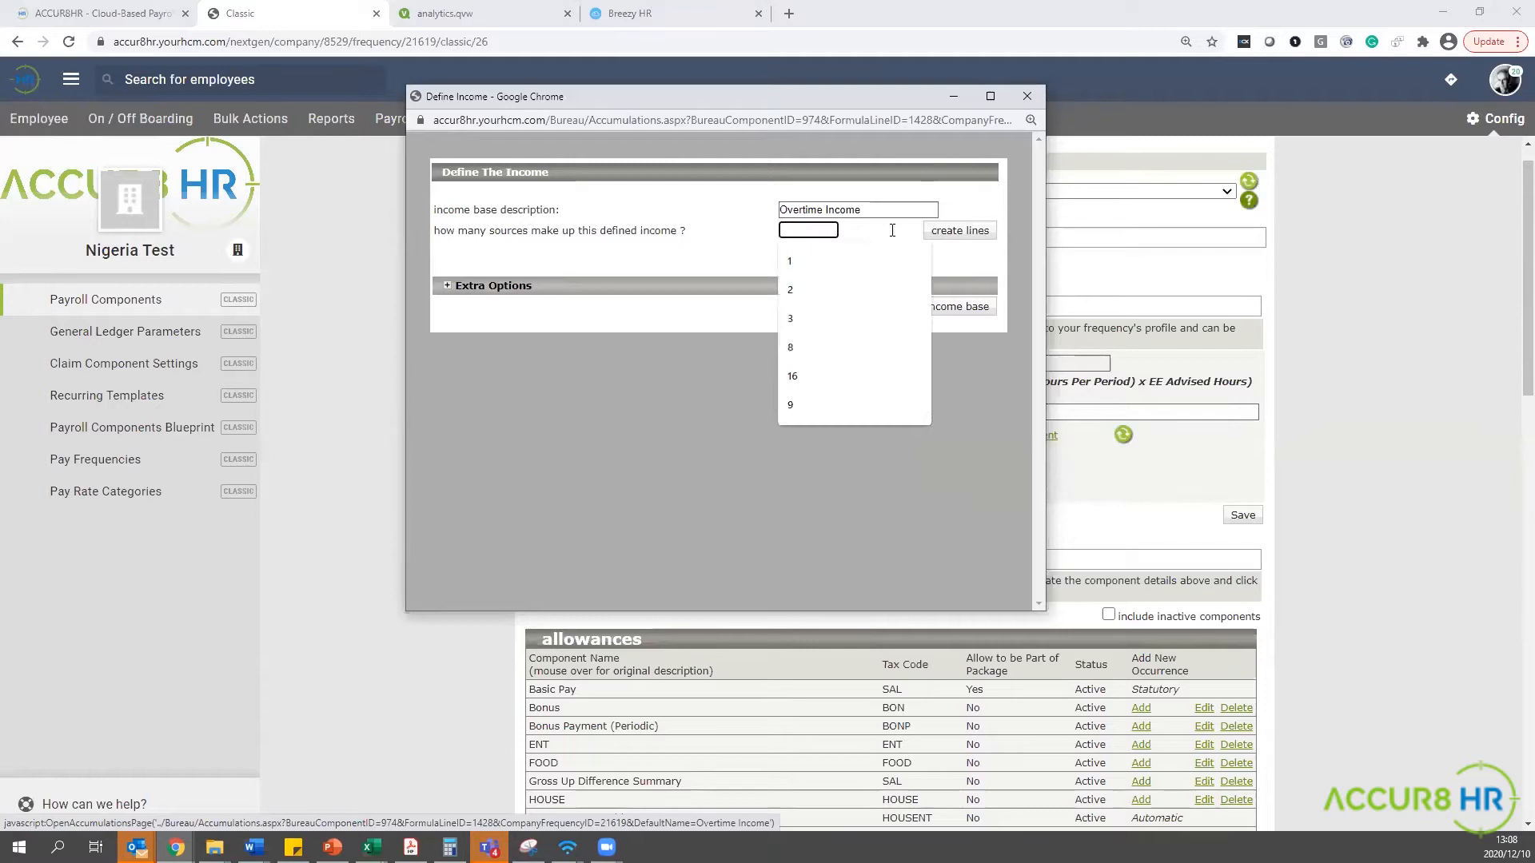
pyautogui.write('3')
pyautogui.click(963, 230)
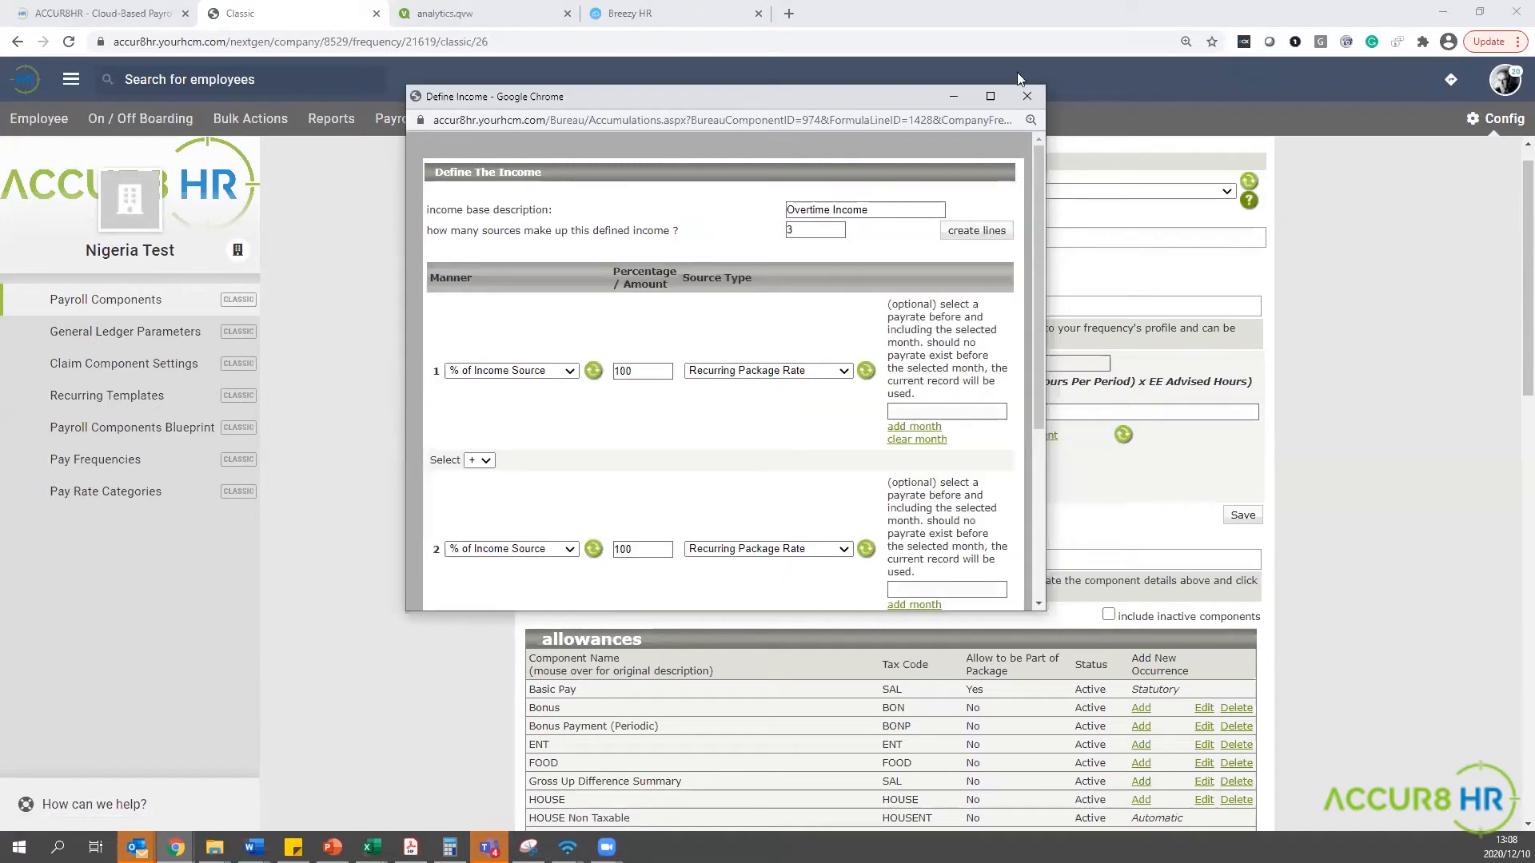
pyautogui.click(990, 96)
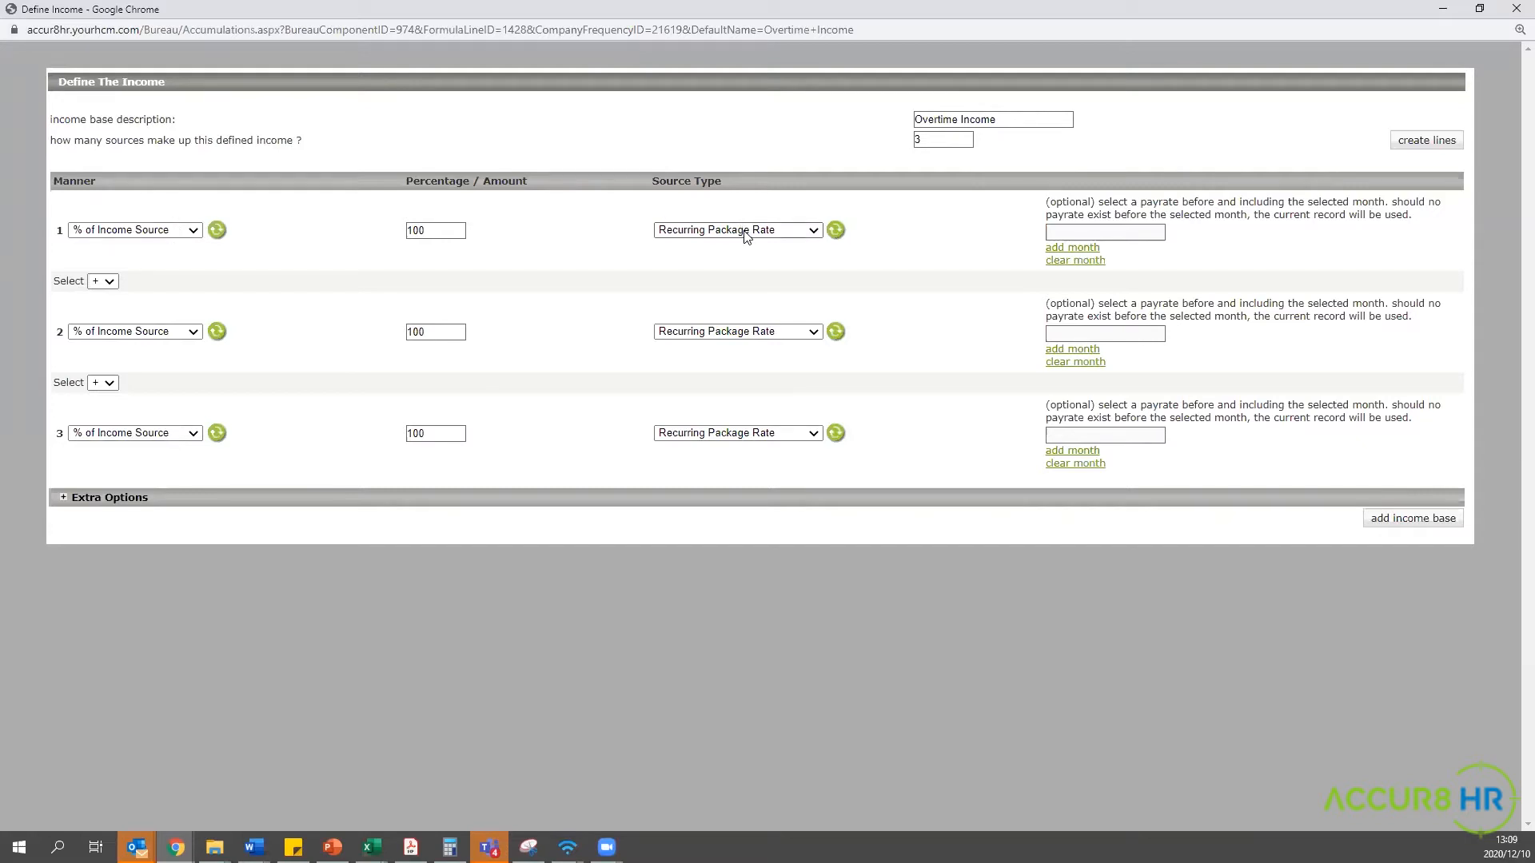
# Step: Define the second income source as an added component, Basic Pay, using its actual result
pyautogui.click(107, 284)
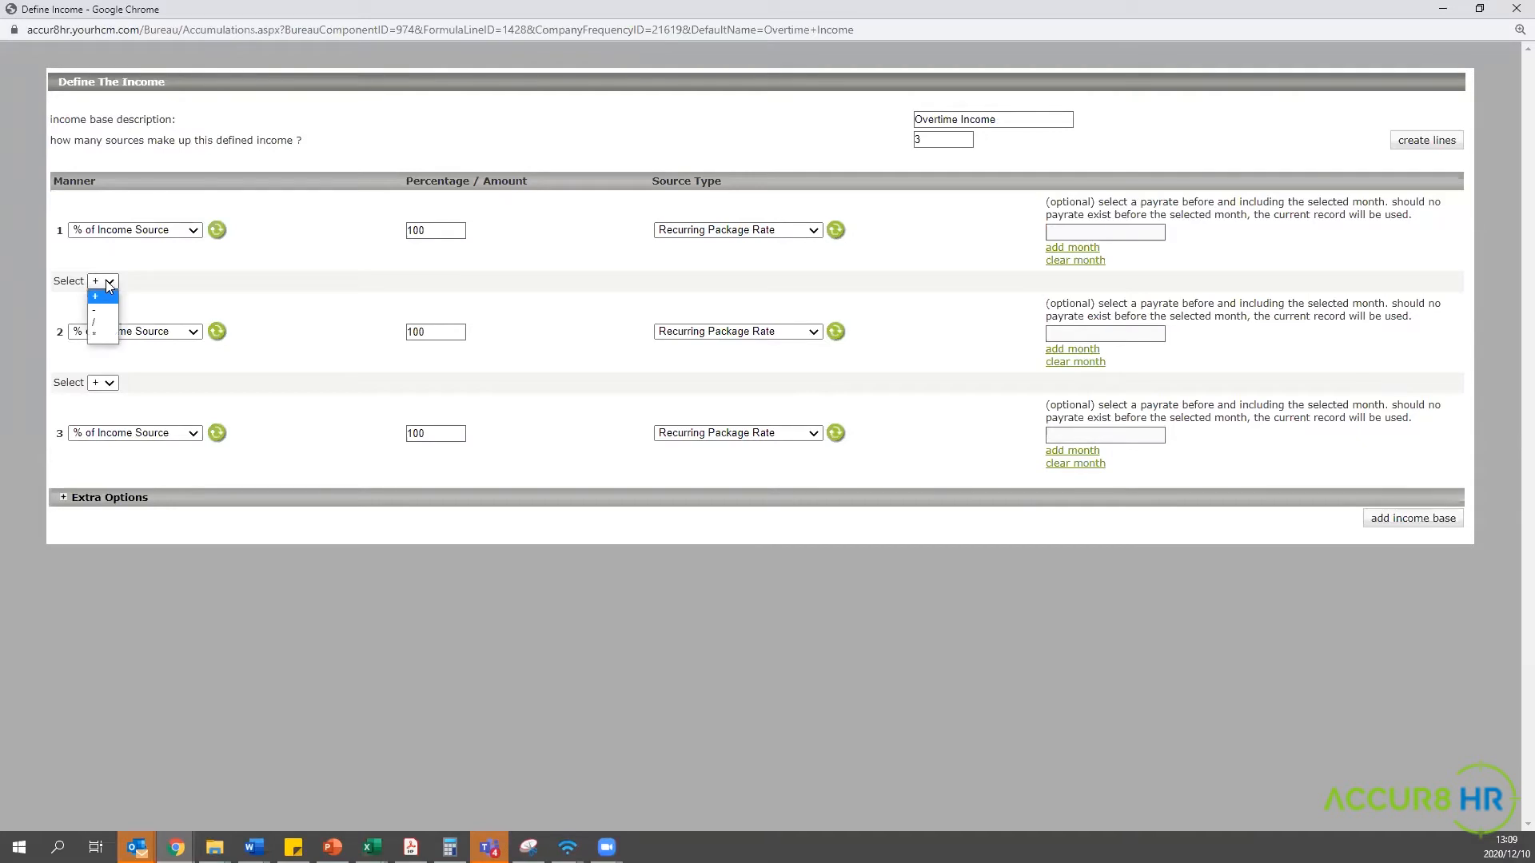
pyautogui.click(109, 297)
pyautogui.click(124, 332)
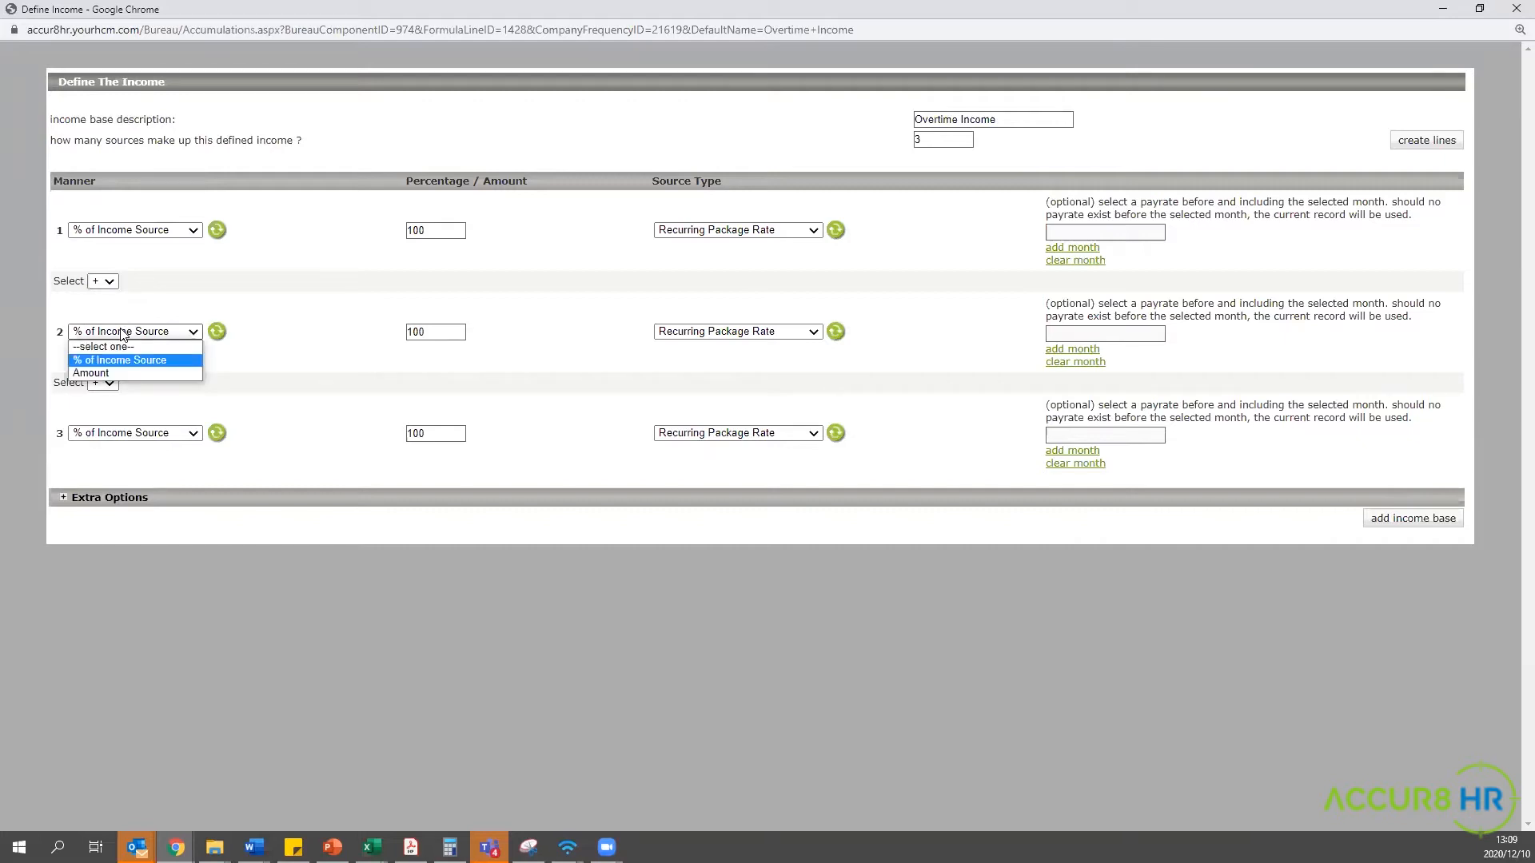
pyautogui.click(672, 332)
pyautogui.moveTo(834, 491); pyautogui.dragTo(833, 366)
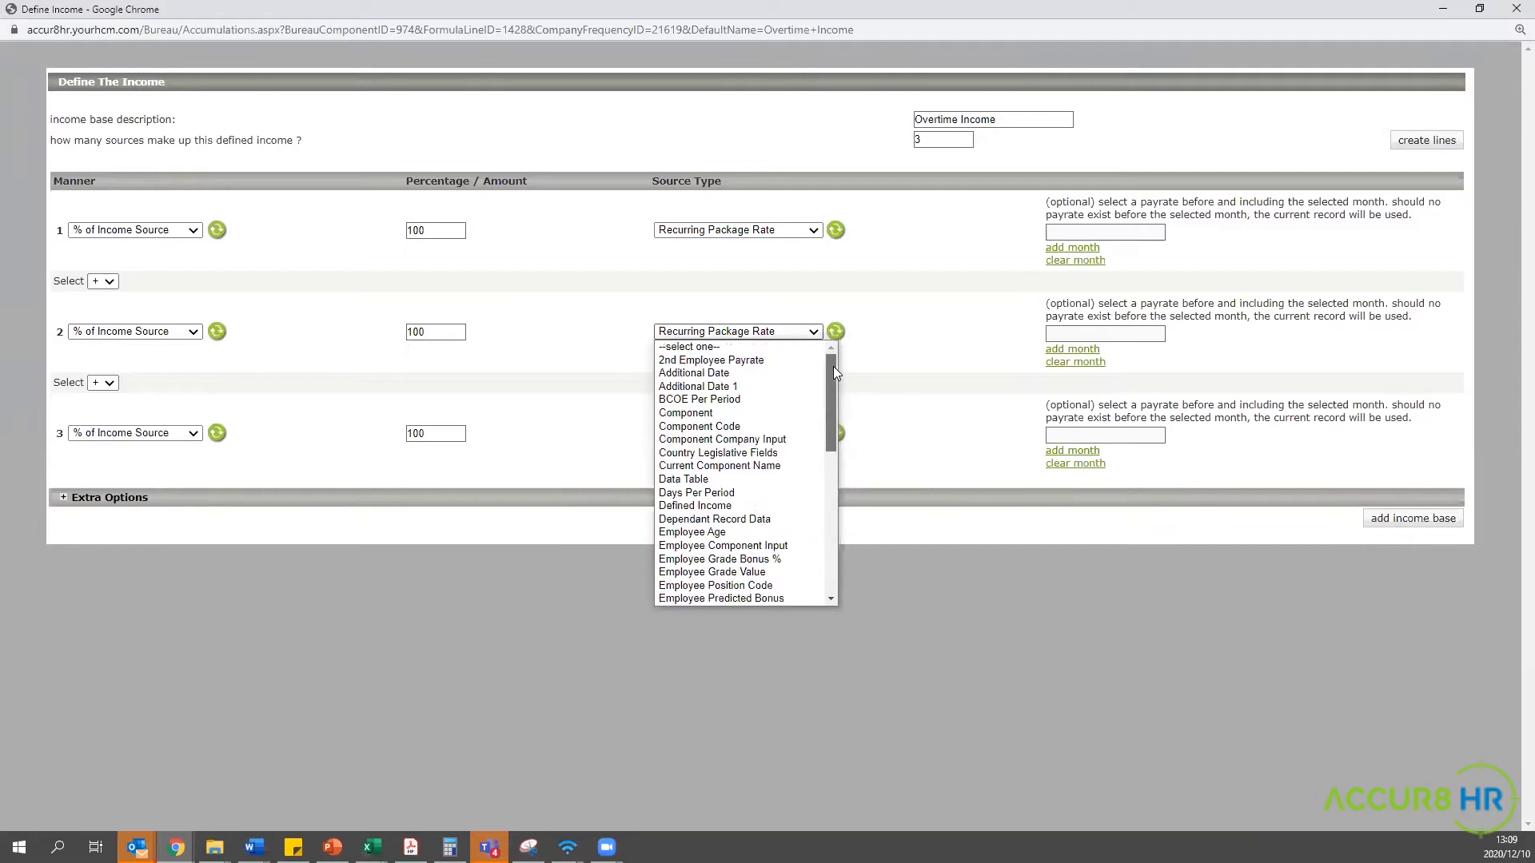
pyautogui.click(686, 413)
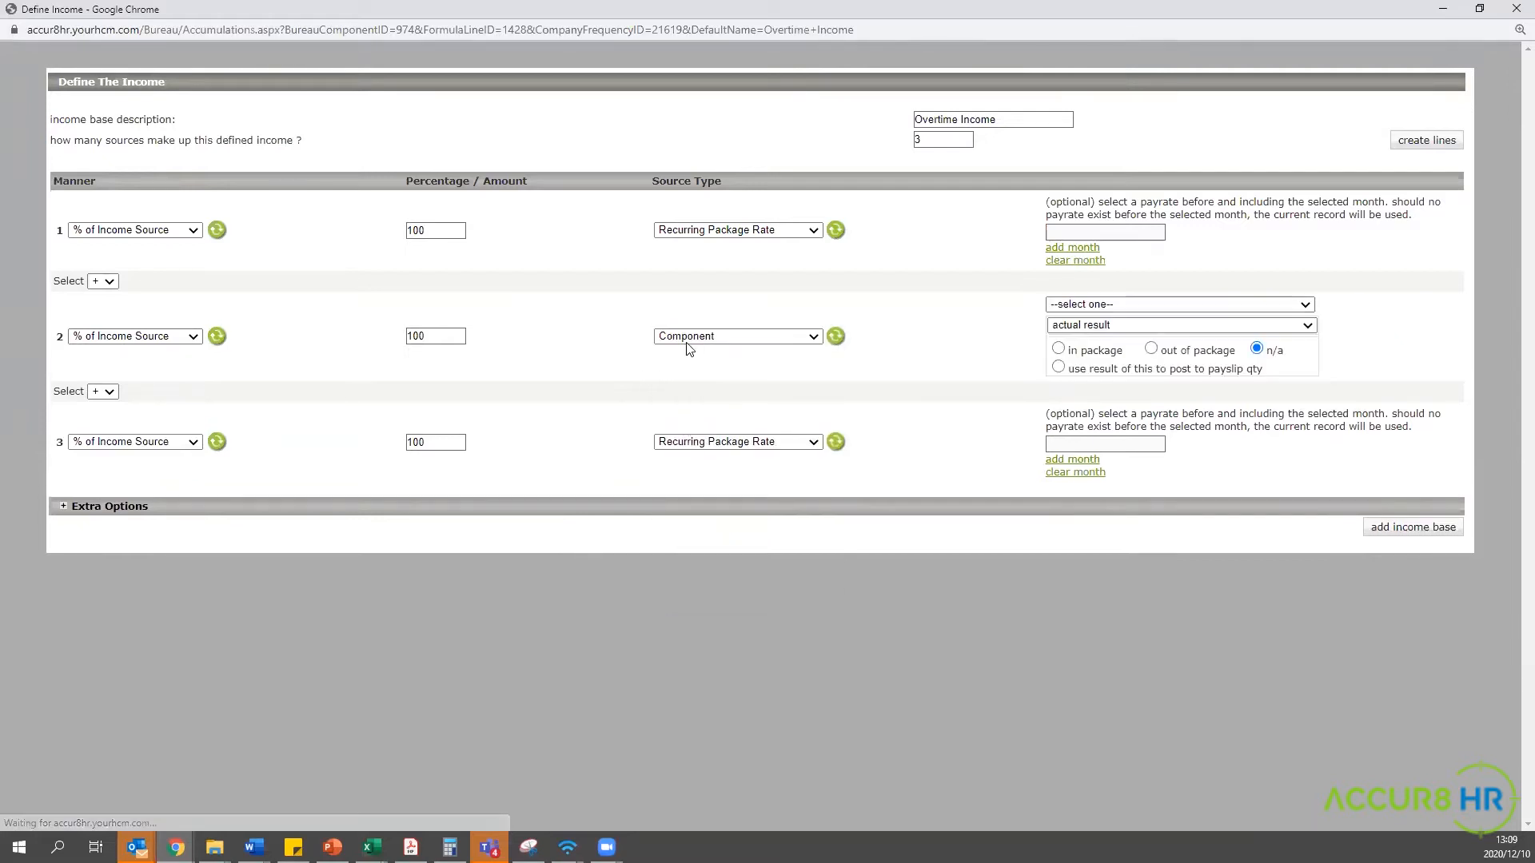
pyautogui.click(1191, 304)
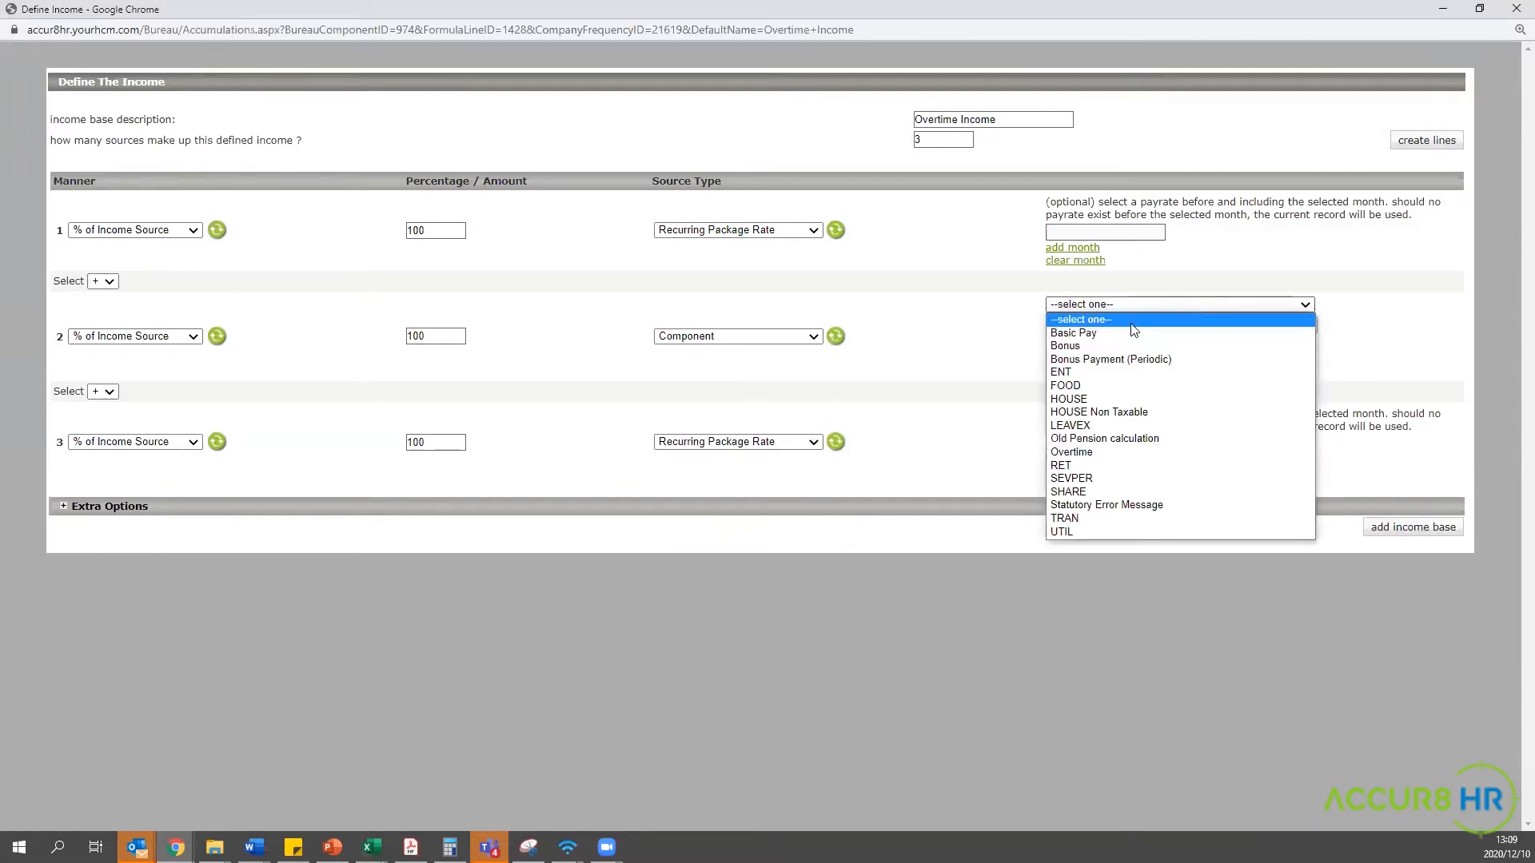
pyautogui.click(1087, 335)
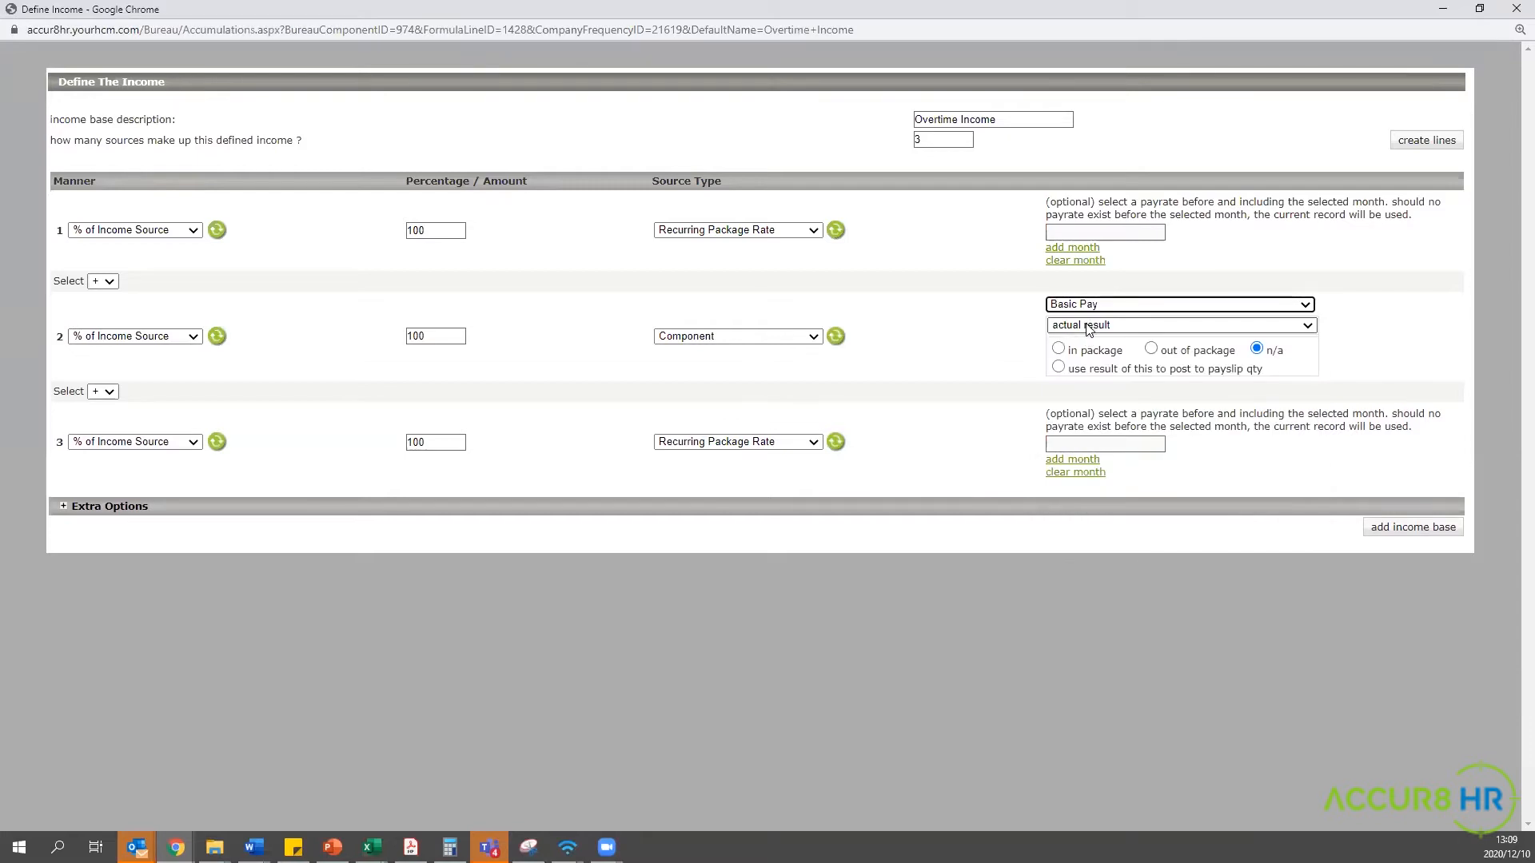
pyautogui.click(1089, 325)
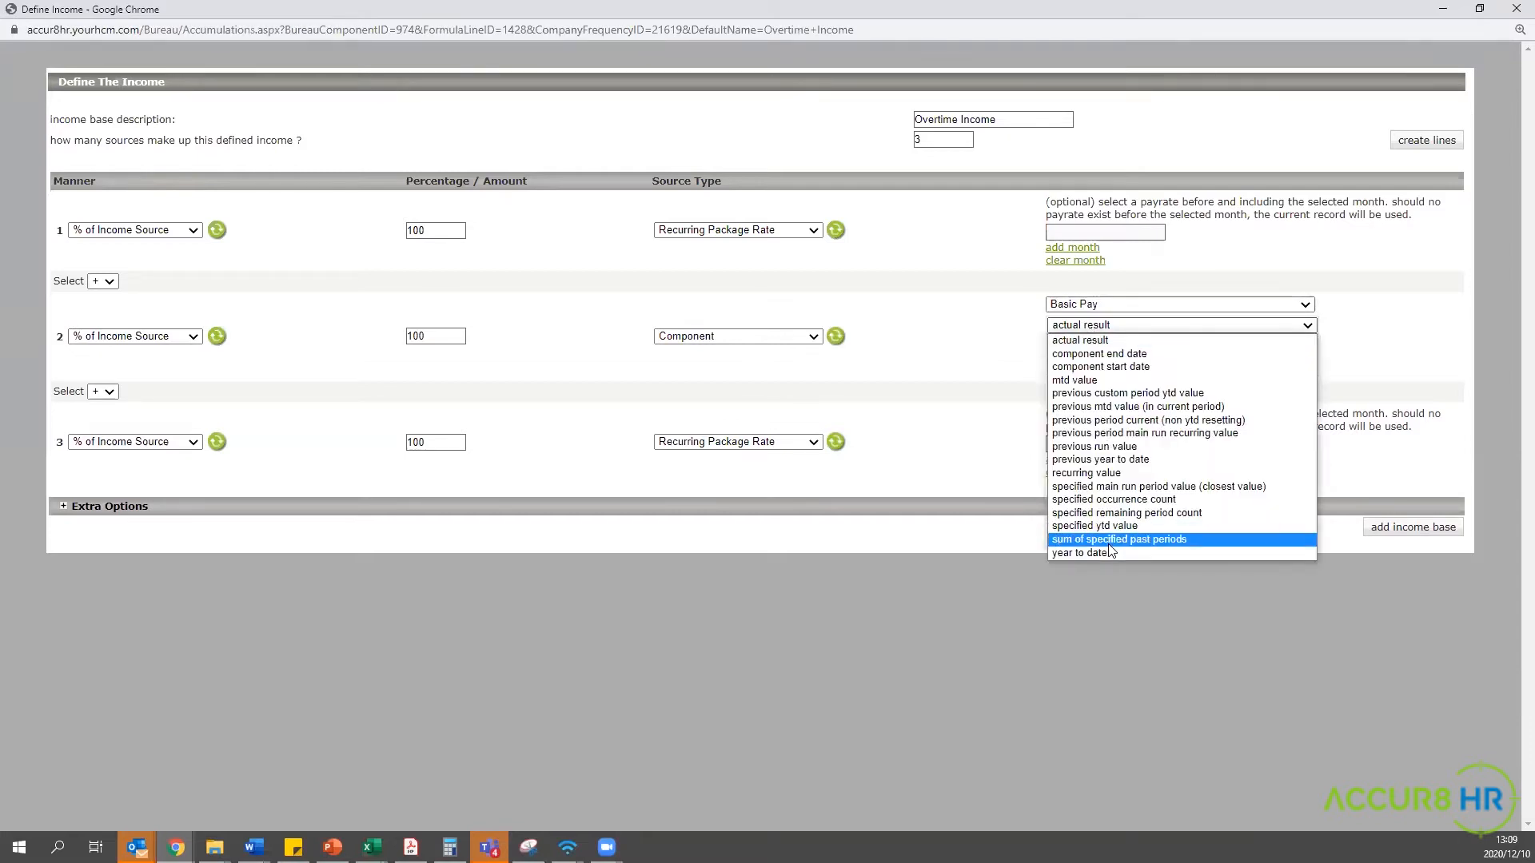
pyautogui.click(1304, 305)
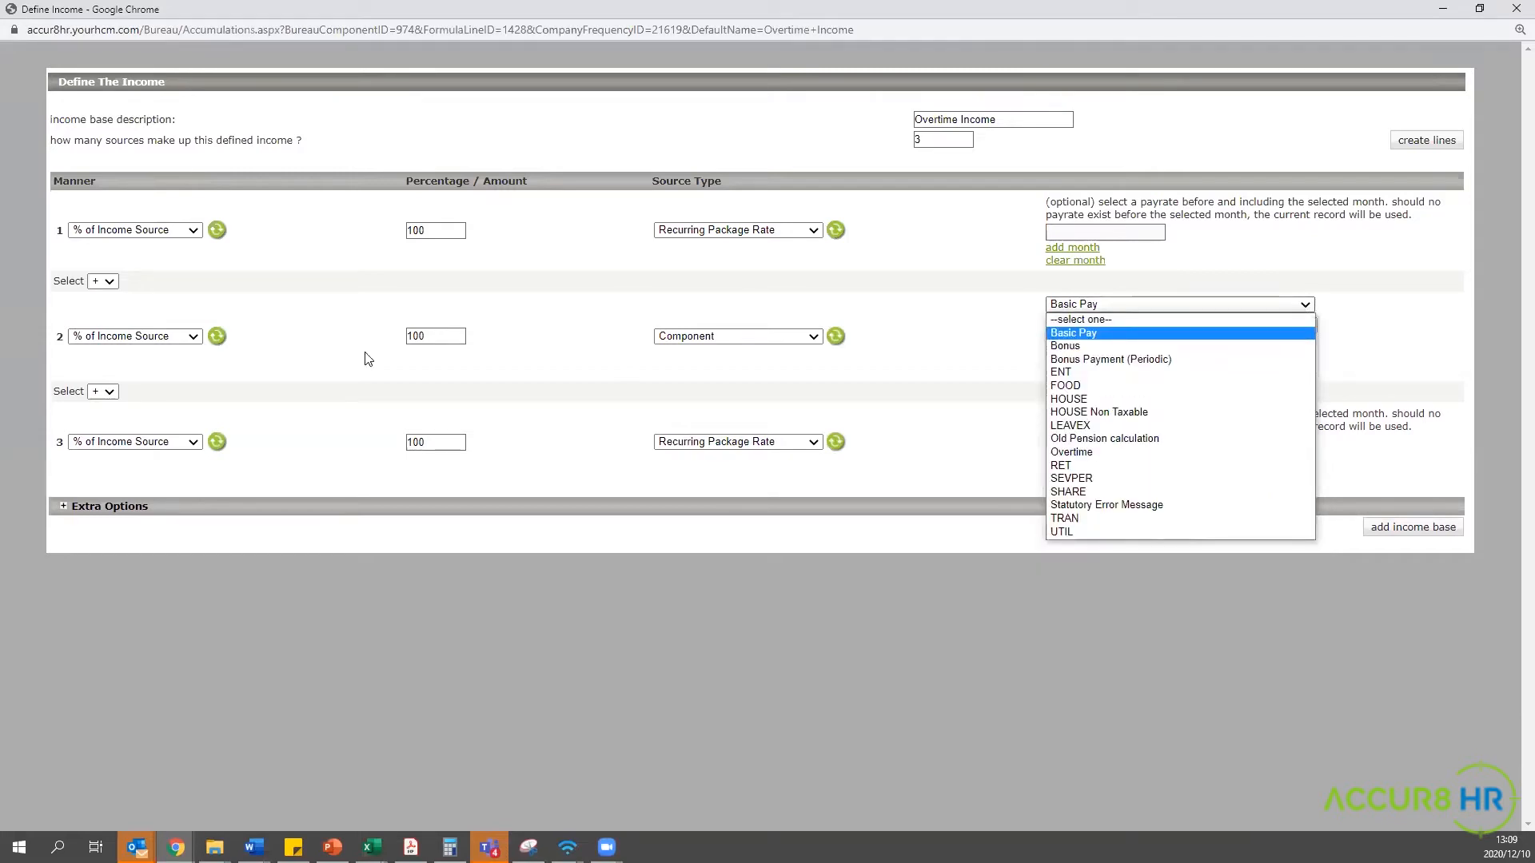
# Step: Define the third income source as an added Amount, enter its value and expand the income base's extra options
pyautogui.click(104, 391)
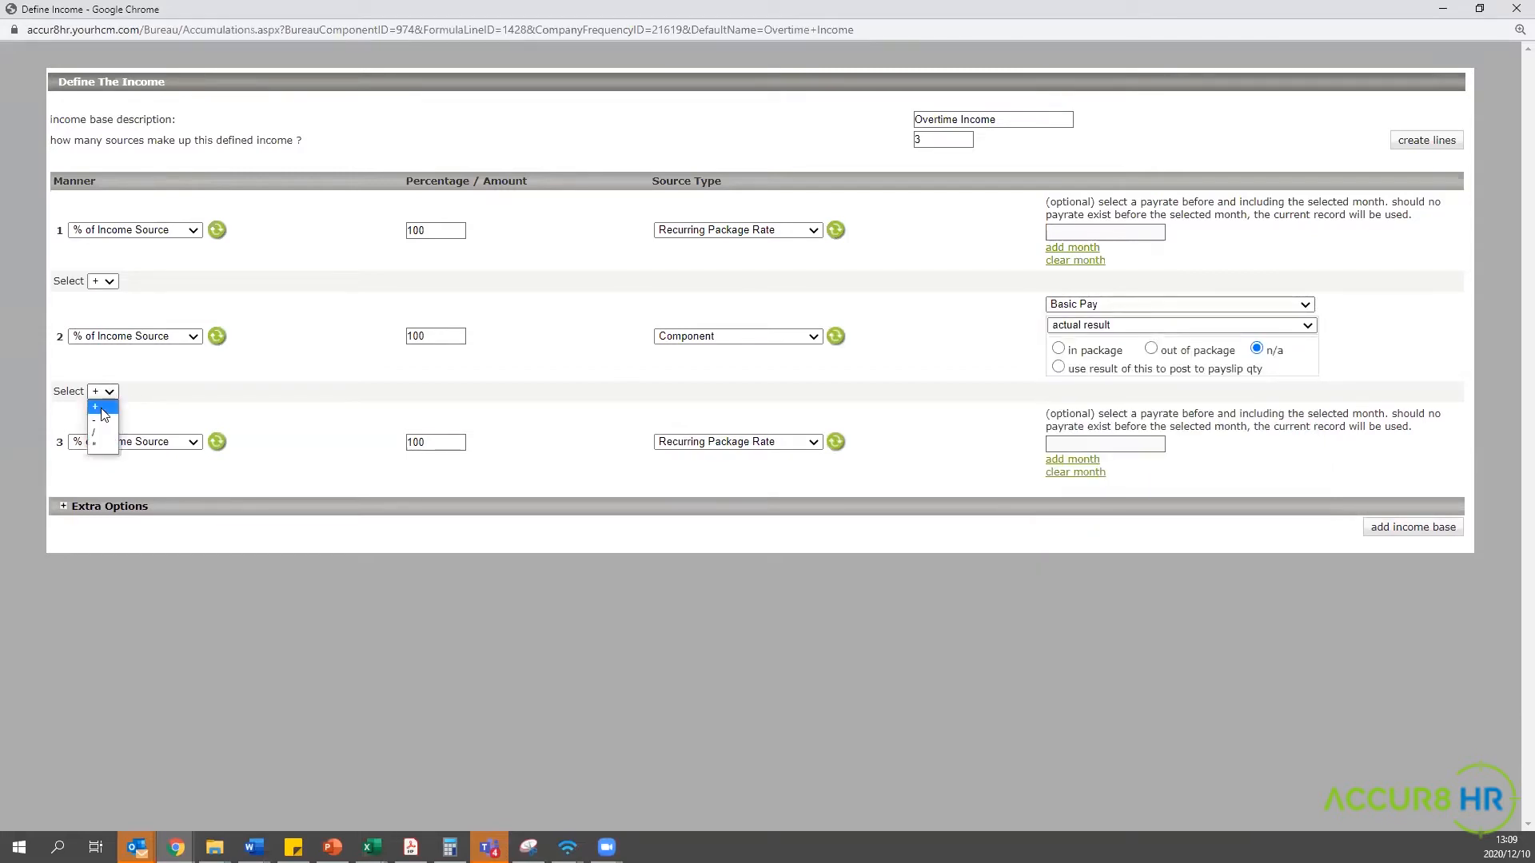
pyautogui.click(104, 414)
pyautogui.click(128, 442)
pyautogui.click(128, 483)
pyautogui.click(433, 416)
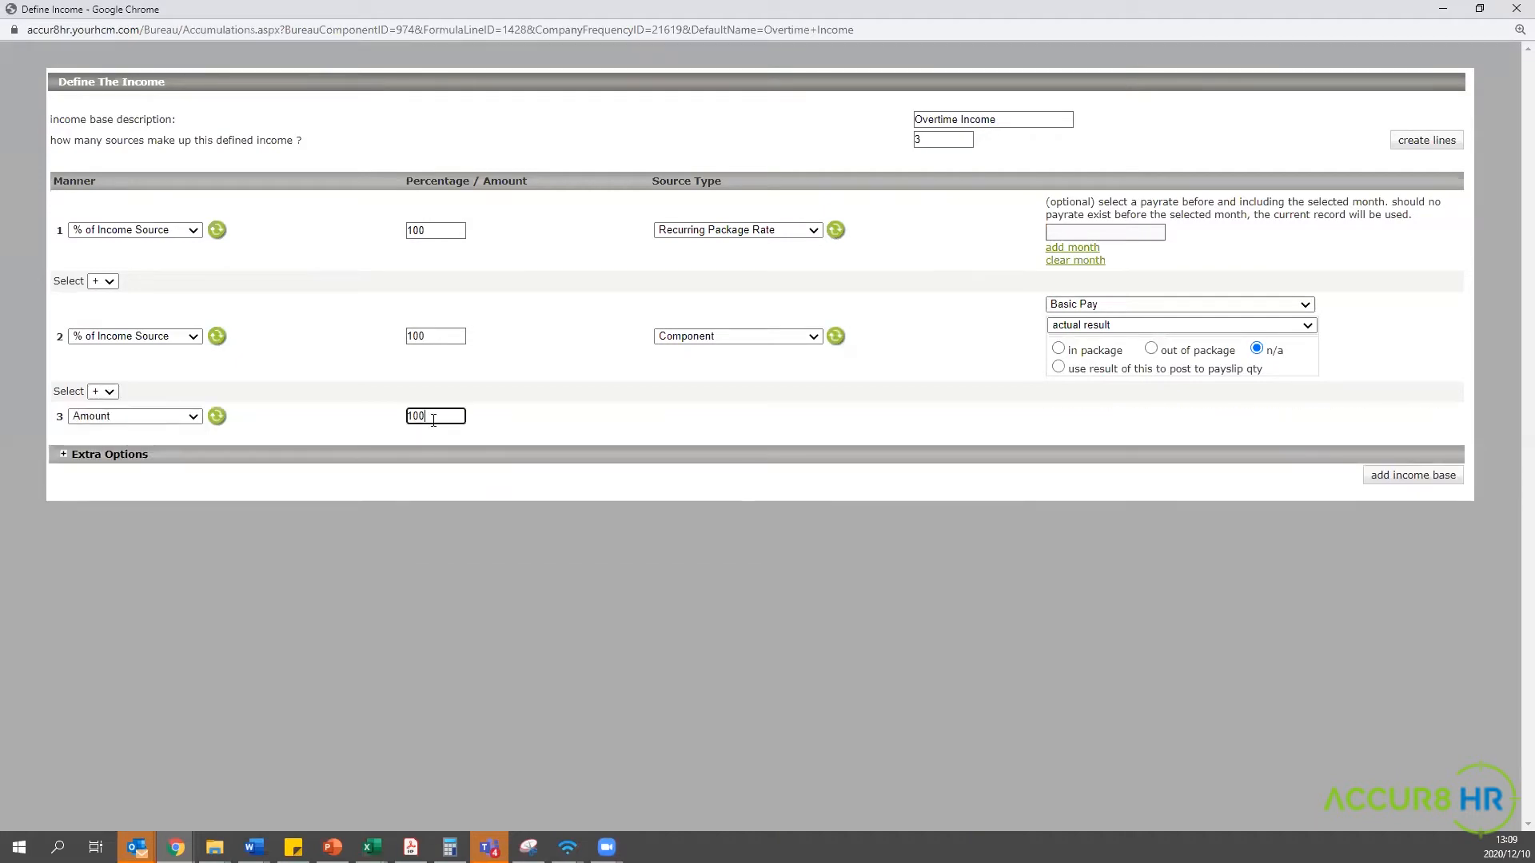
pyautogui.write('0')
pyautogui.click(63, 456)
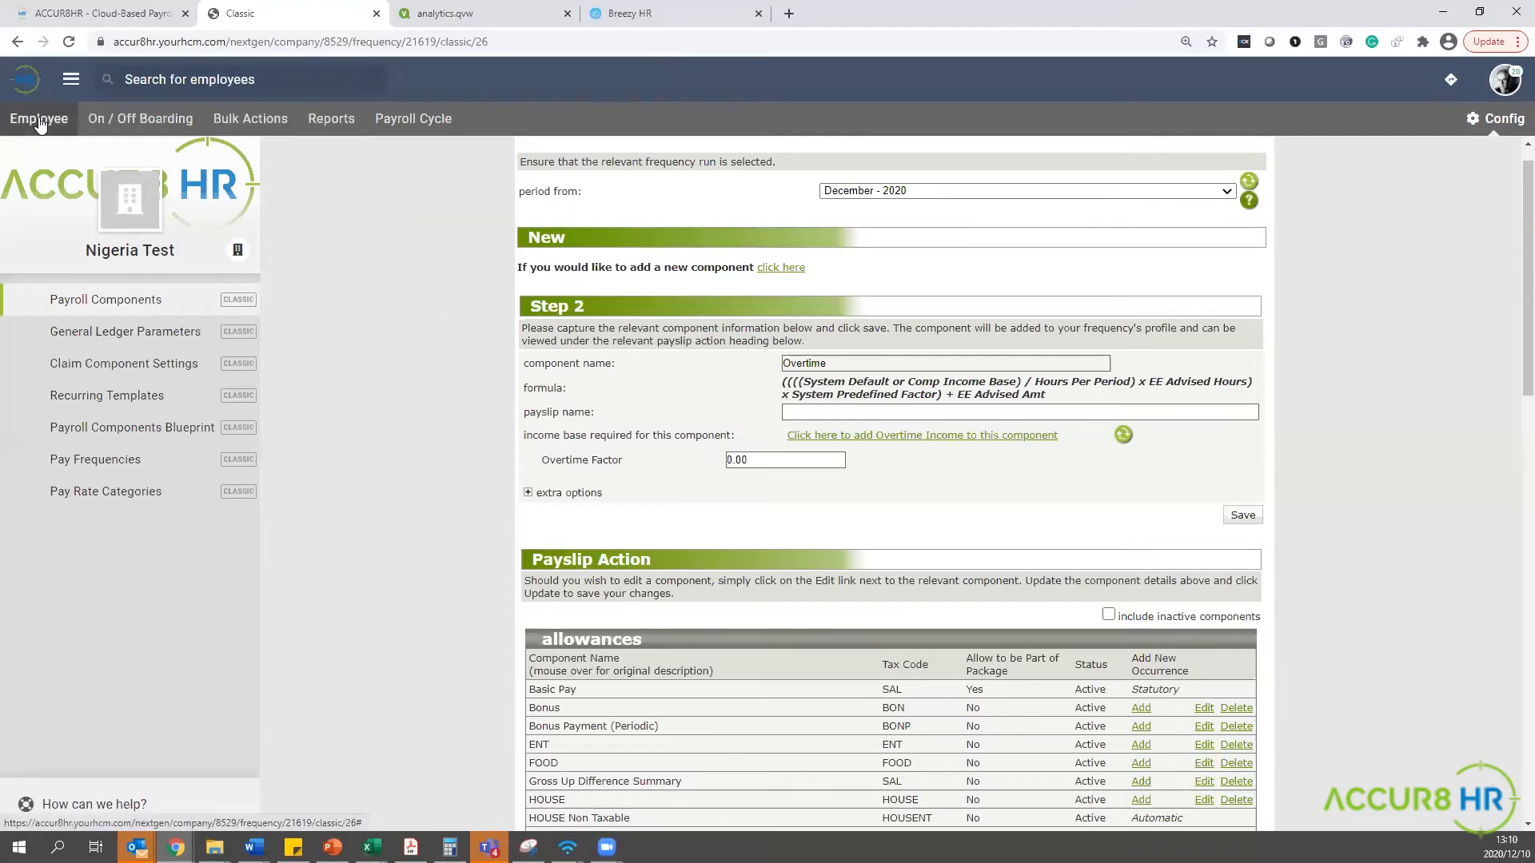
# Step: Return to the user dashboard, reduce the page zoom and open the employee area
pyautogui.click(30, 82)
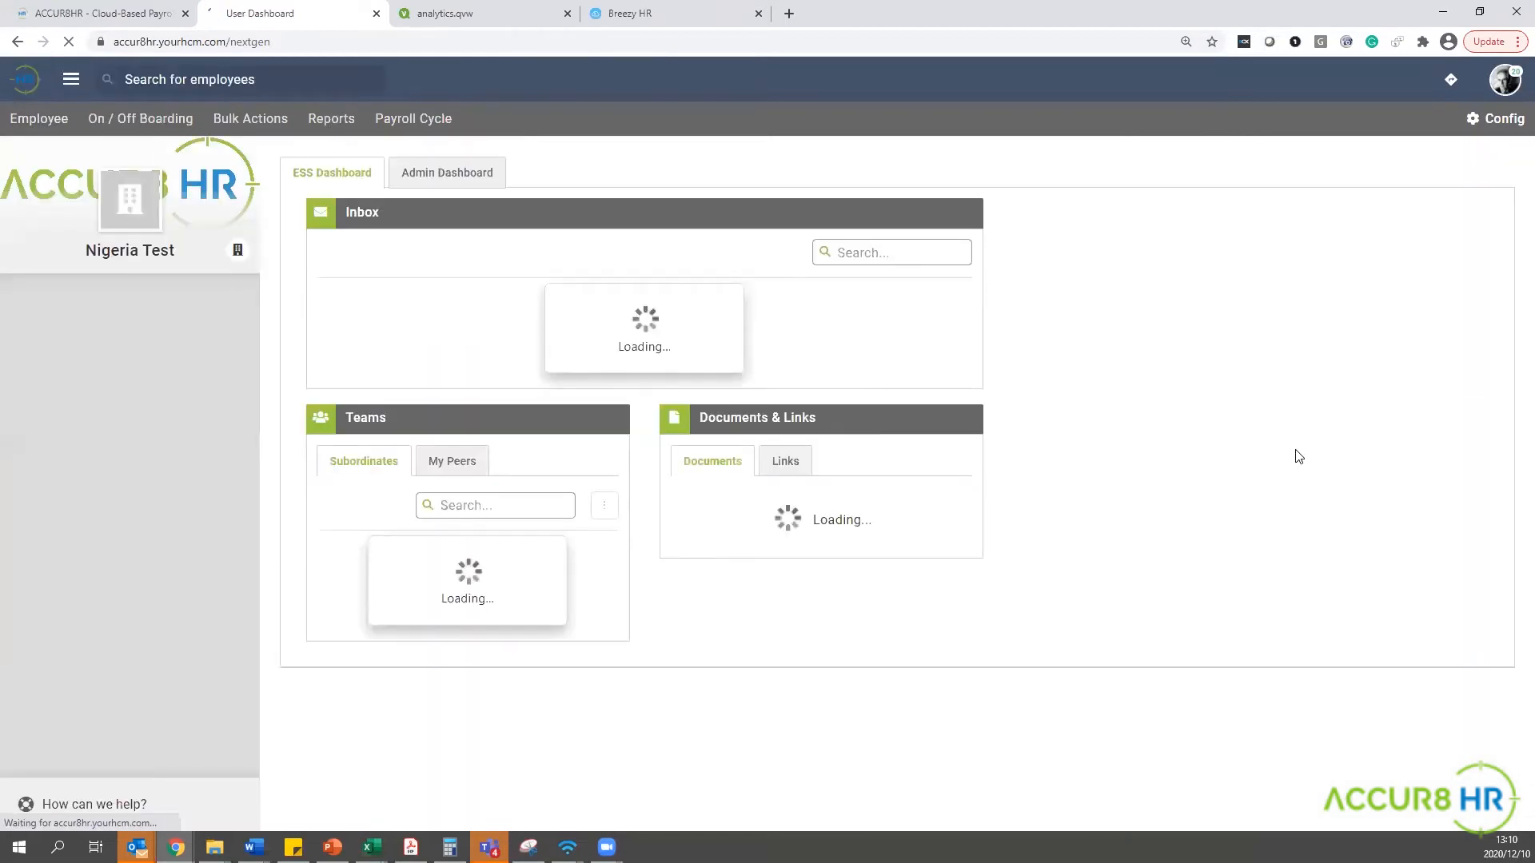
pyautogui.hotkey('ctrl', '-')
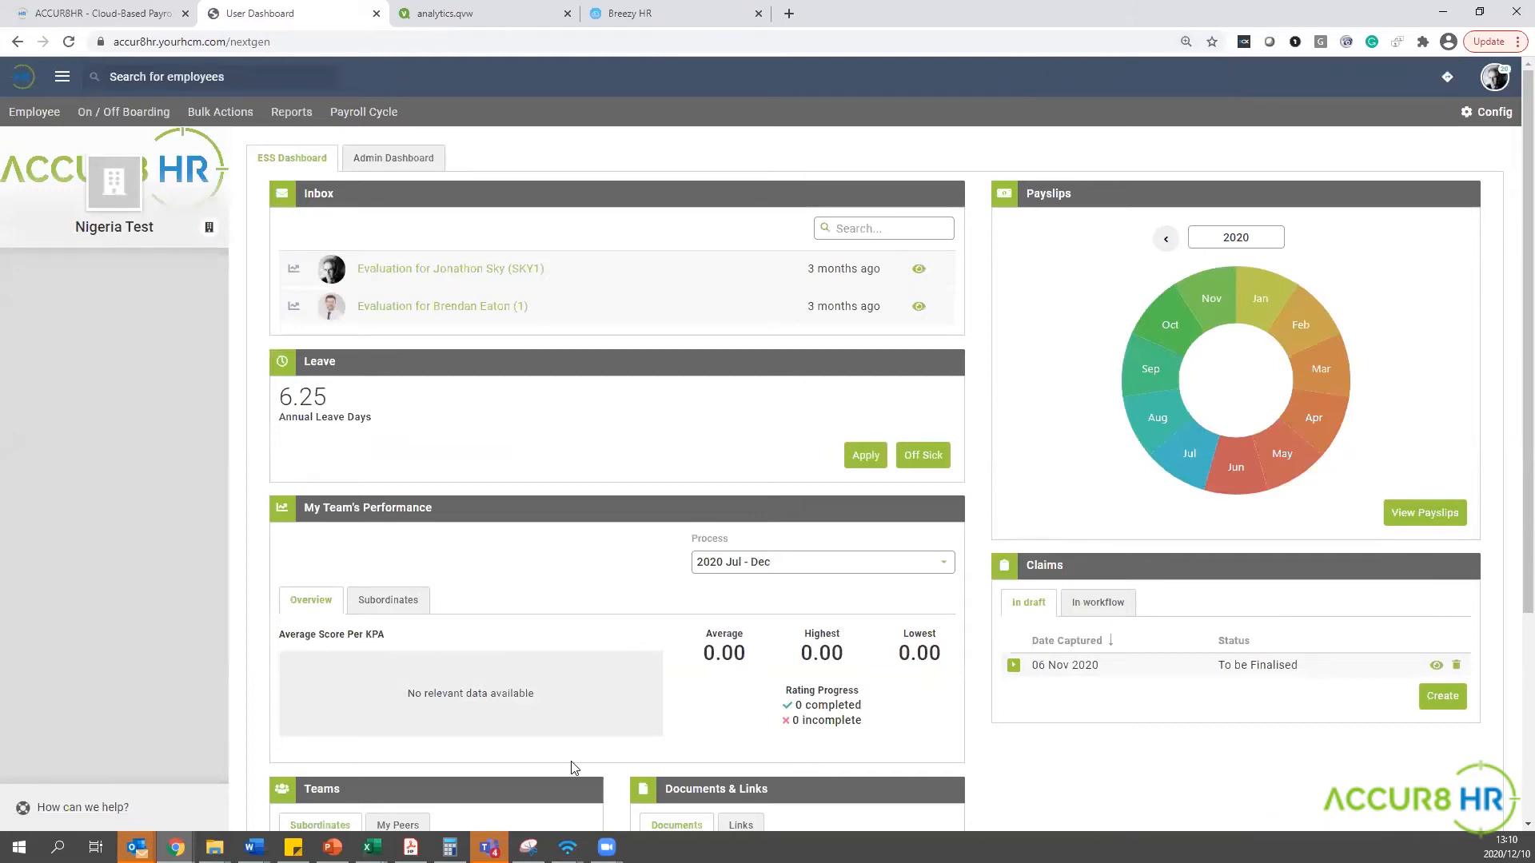
pyautogui.click(33, 112)
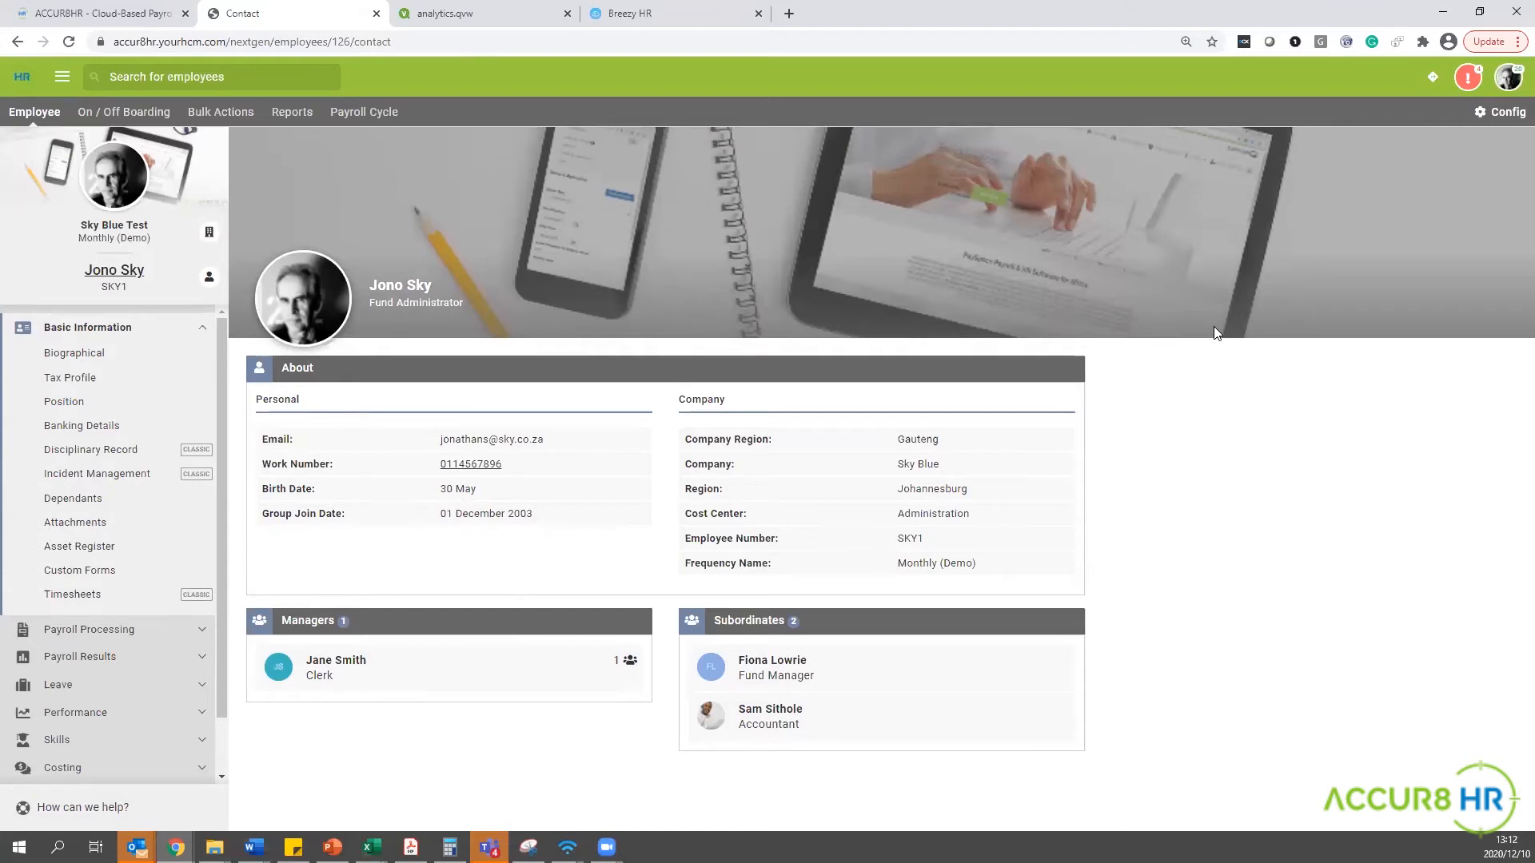
# Step: Open the security roles configuration and view the permissions of the Accountant role
pyautogui.click(1491, 112)
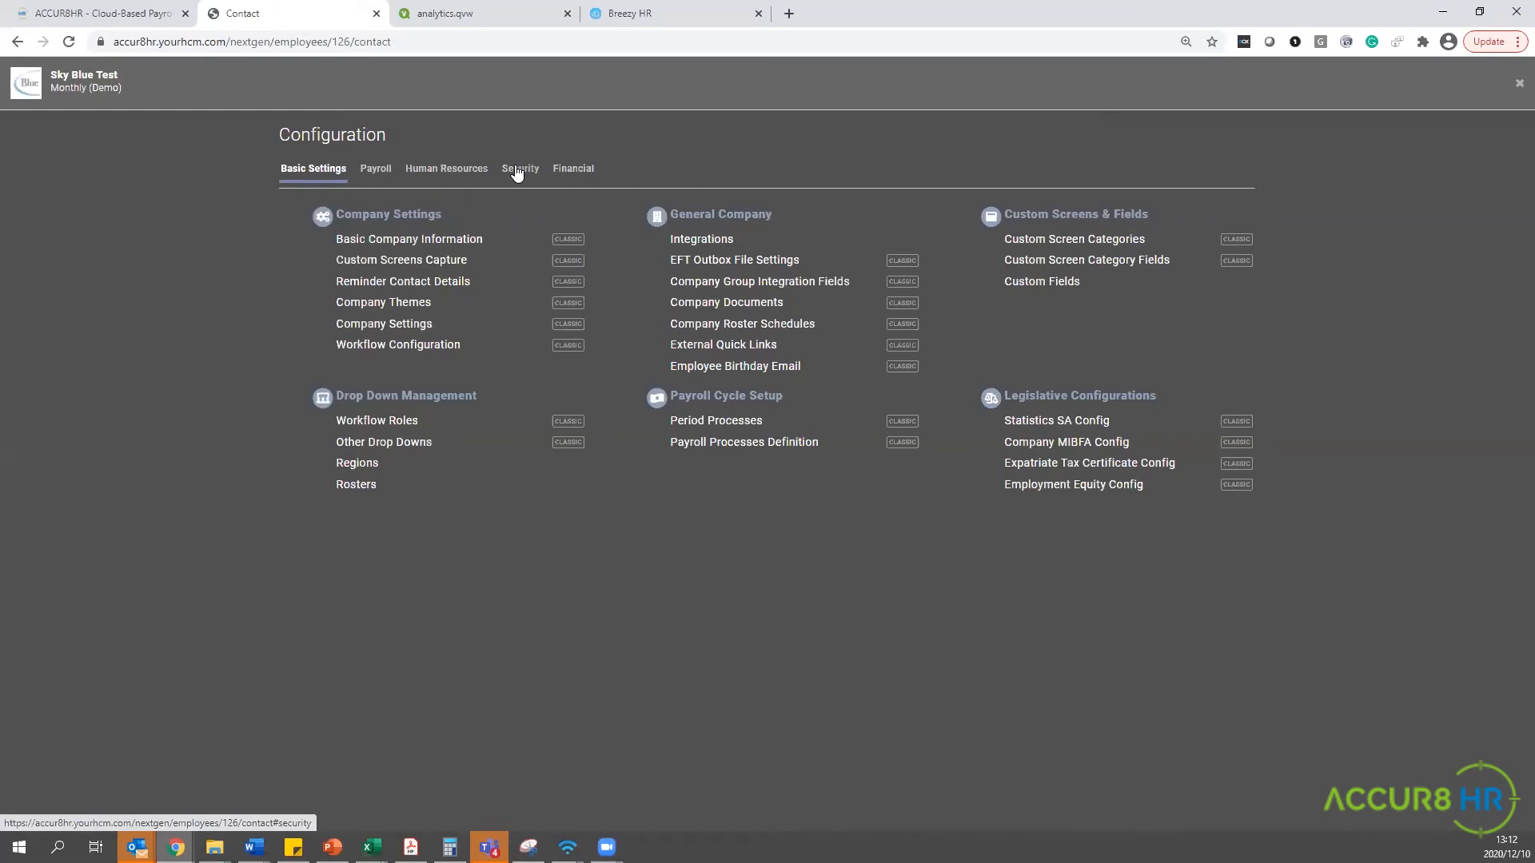
pyautogui.click(520, 170)
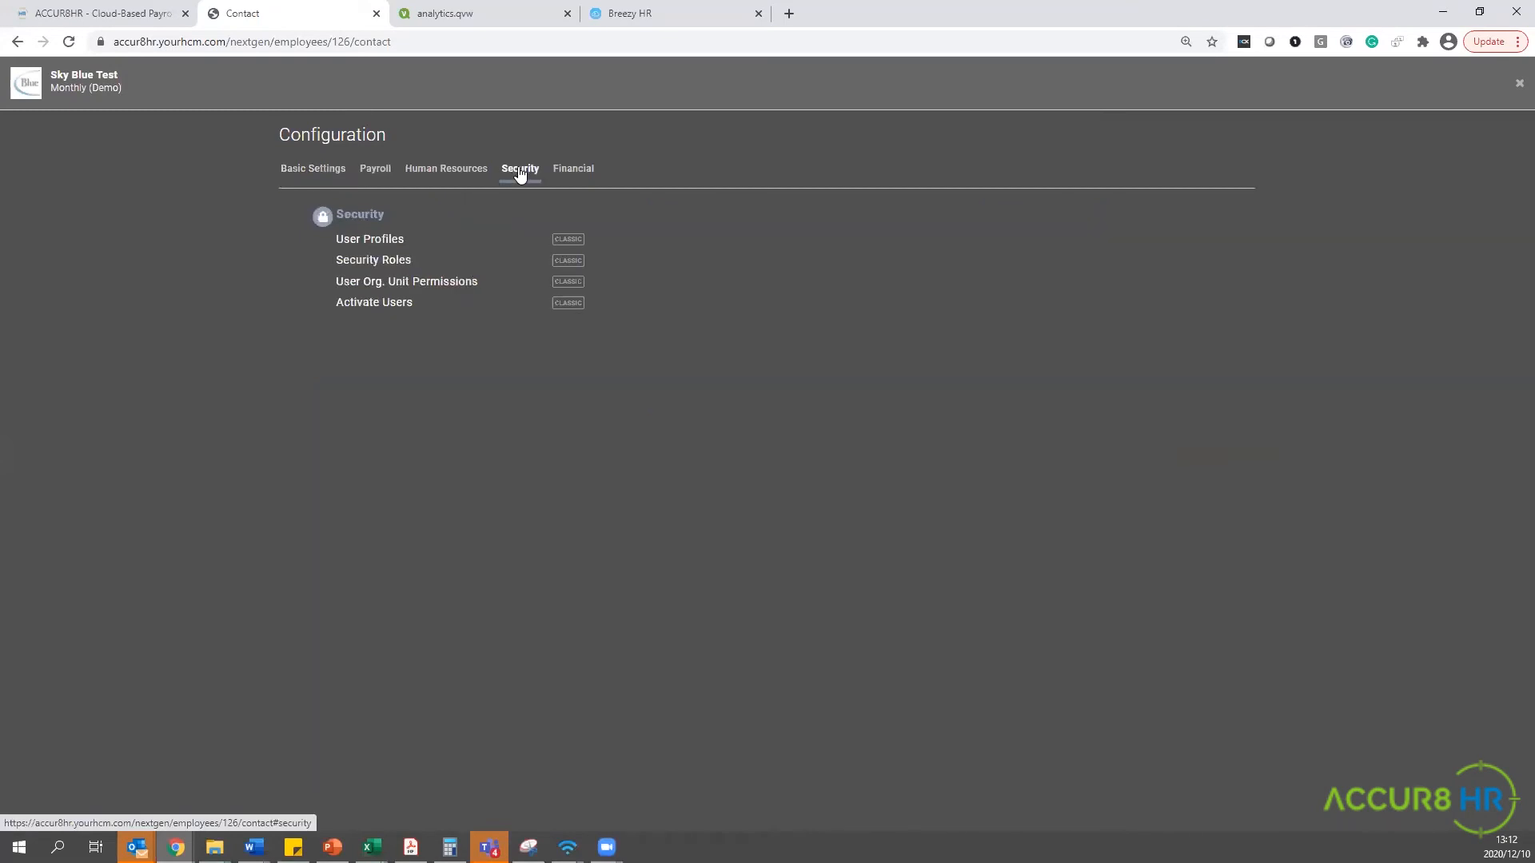
pyautogui.click(378, 263)
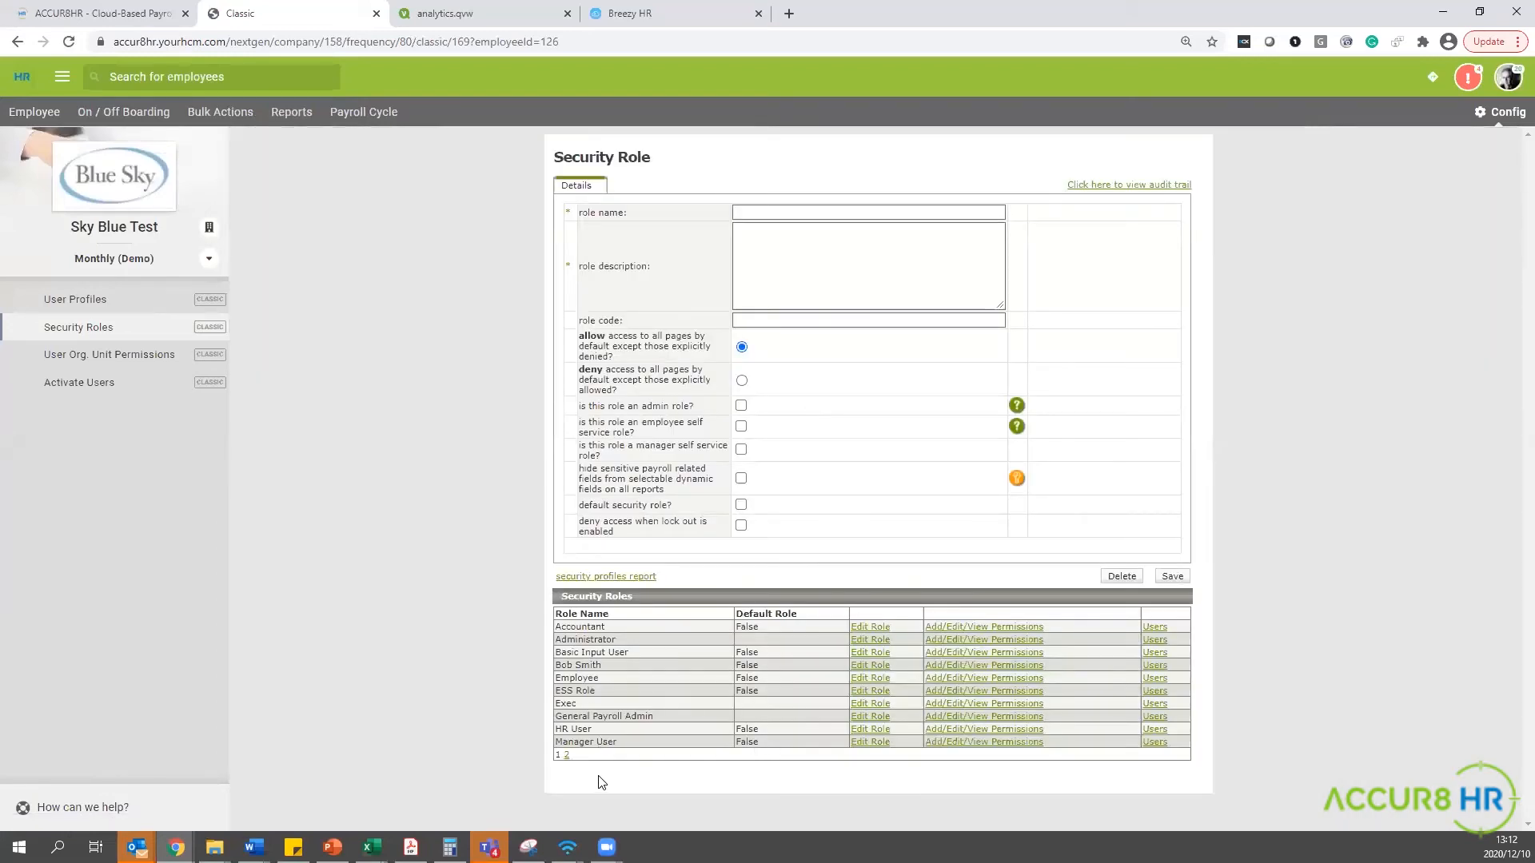
pyautogui.click(1002, 629)
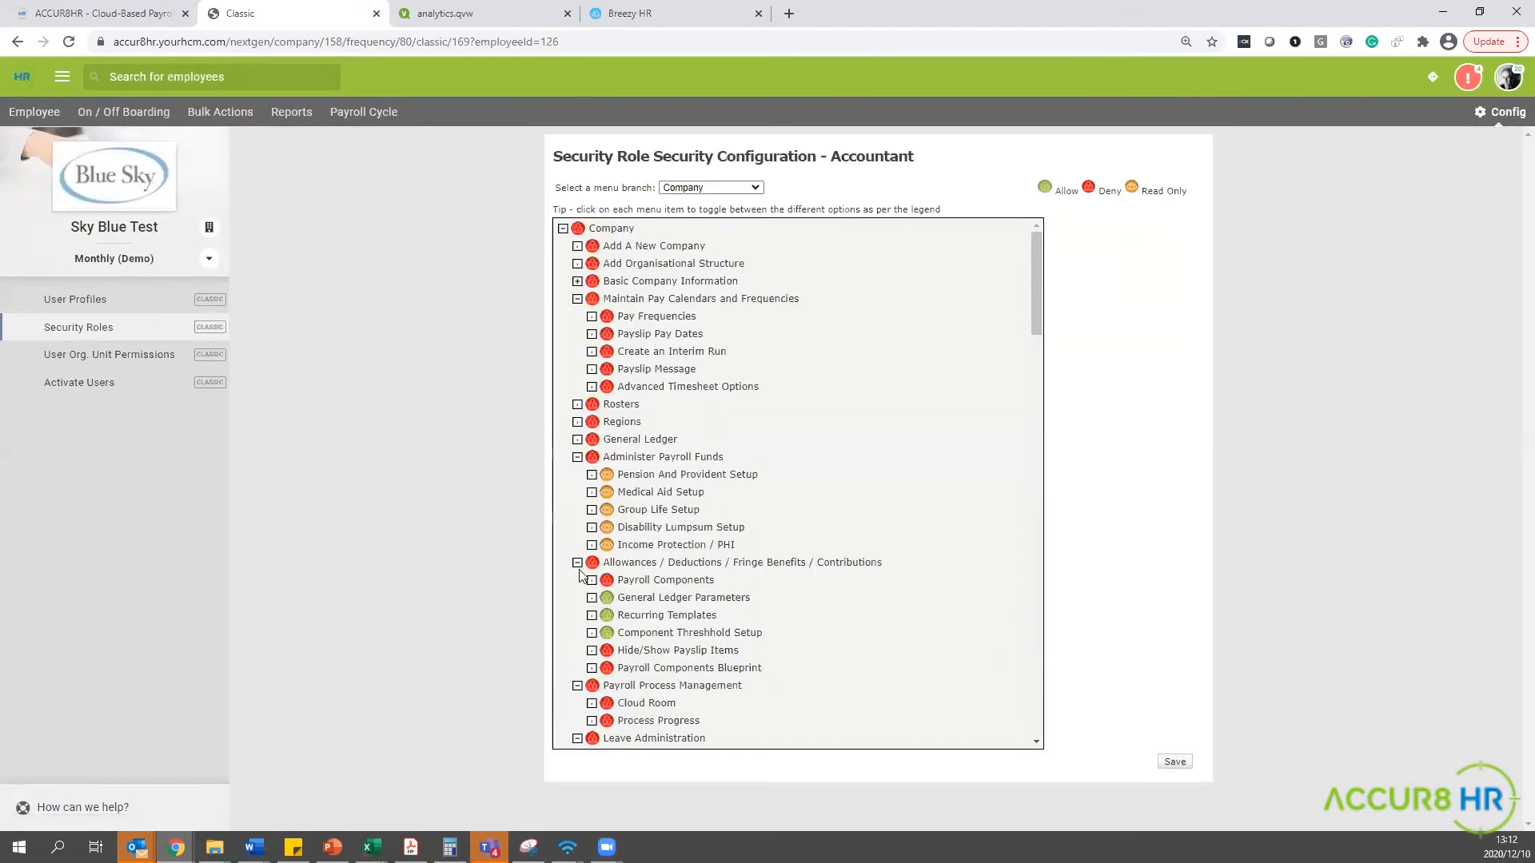
# Step: Set the Accountant role's Pay Frequencies permission to Read Only and review the rest of the Company branch's permissions
pyautogui.click(755, 189)
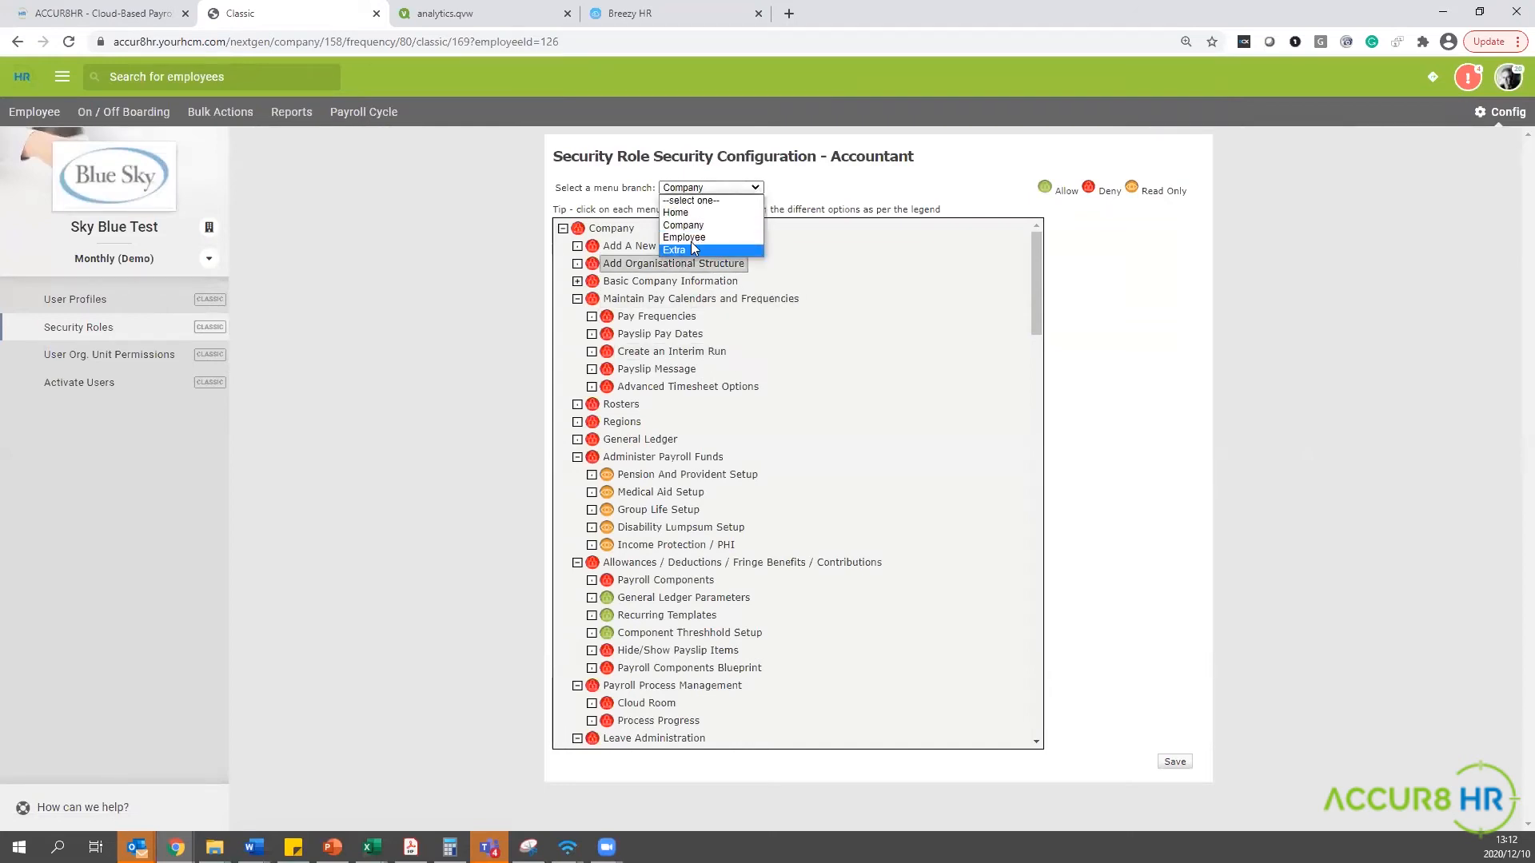
pyautogui.click(607, 317)
pyautogui.click(607, 317)
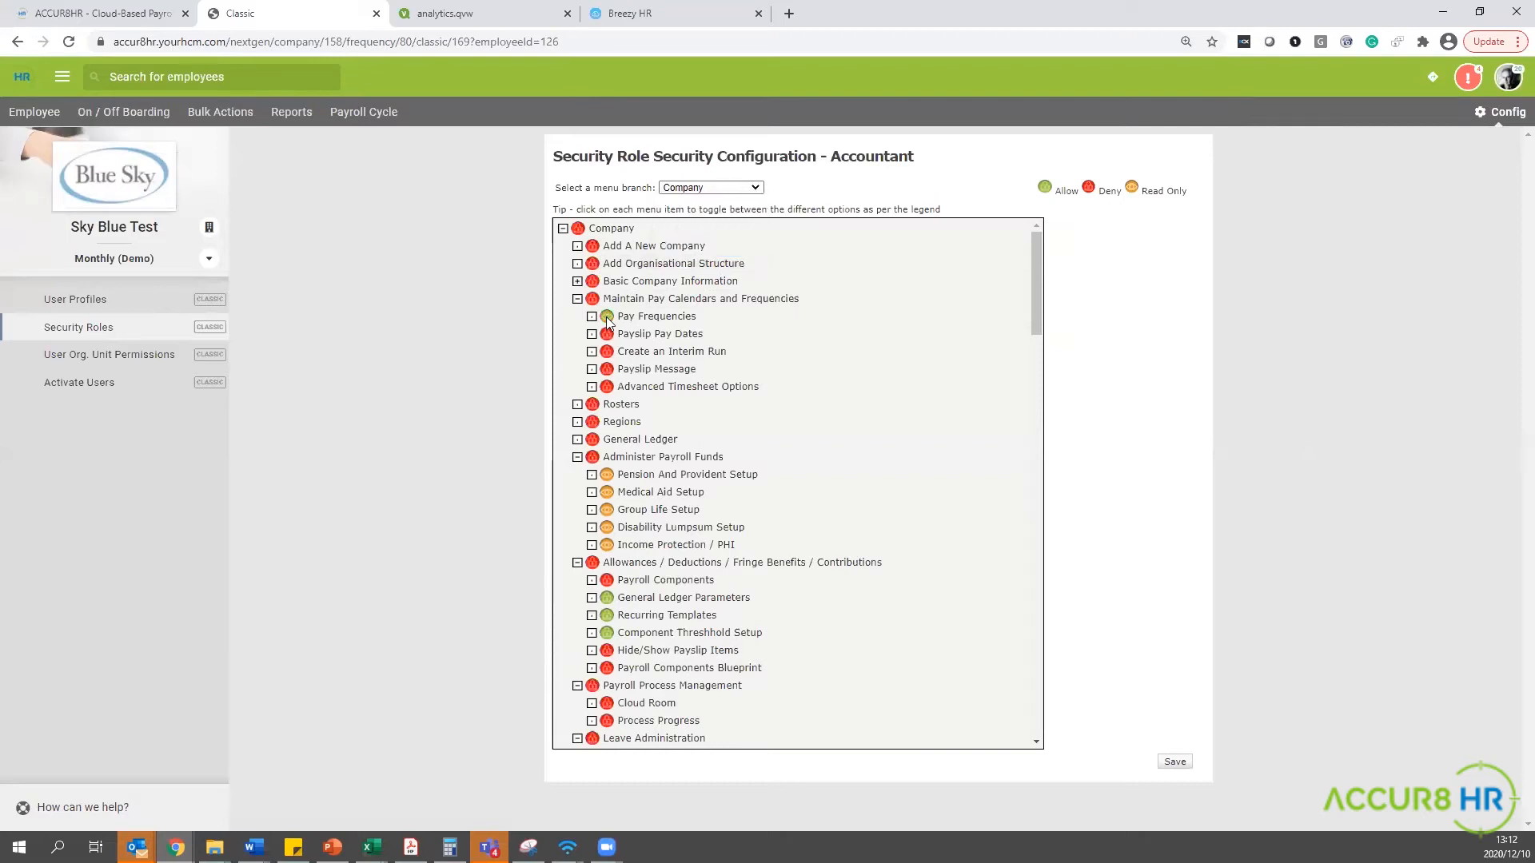
pyautogui.click(608, 317)
pyautogui.scroll(-9, 792, 552)
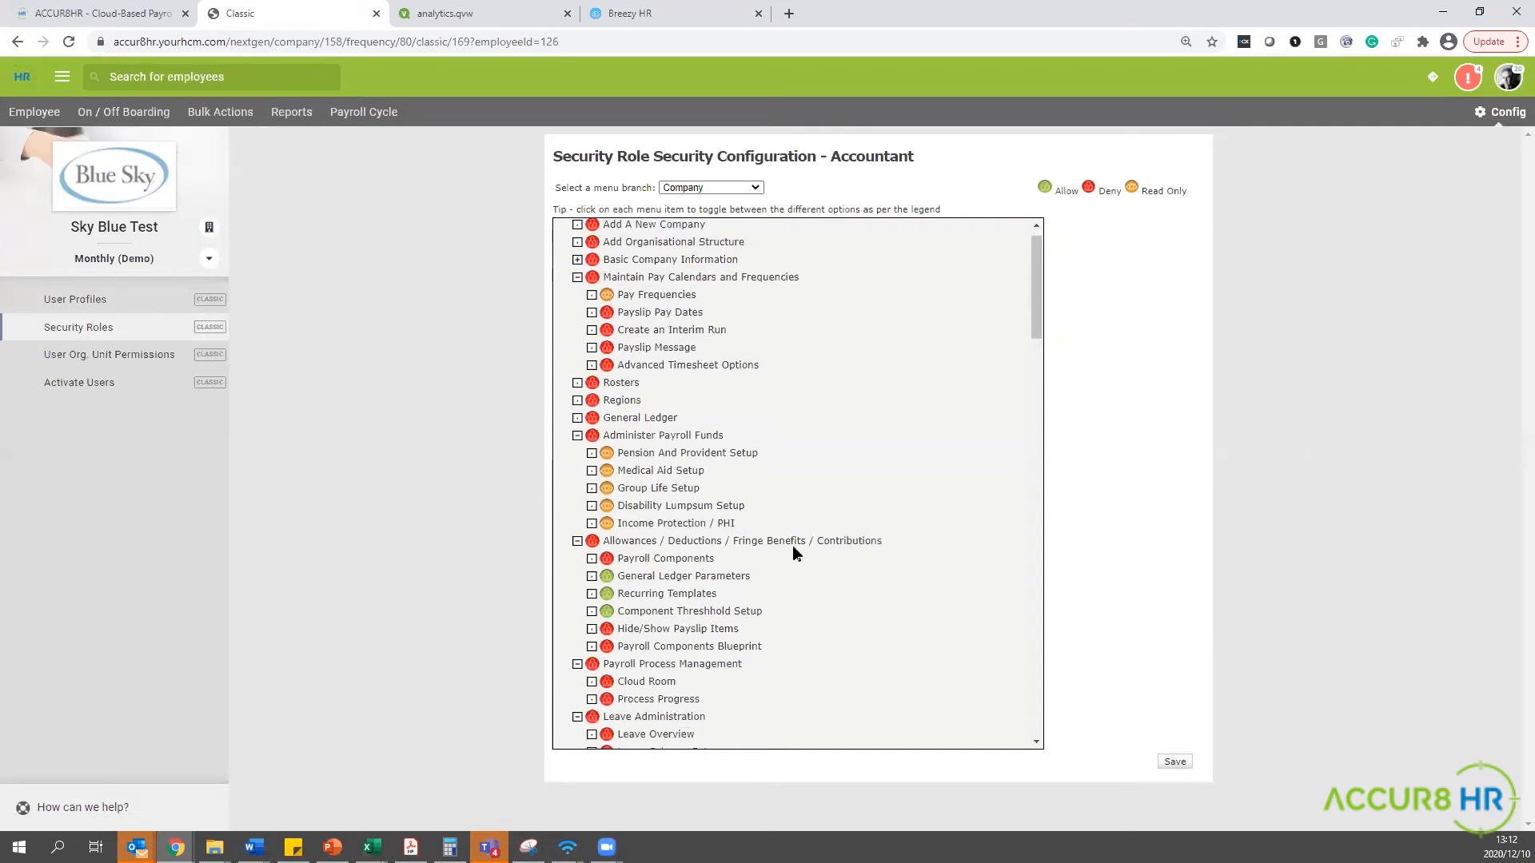
pyautogui.scroll(-10, 738, 577)
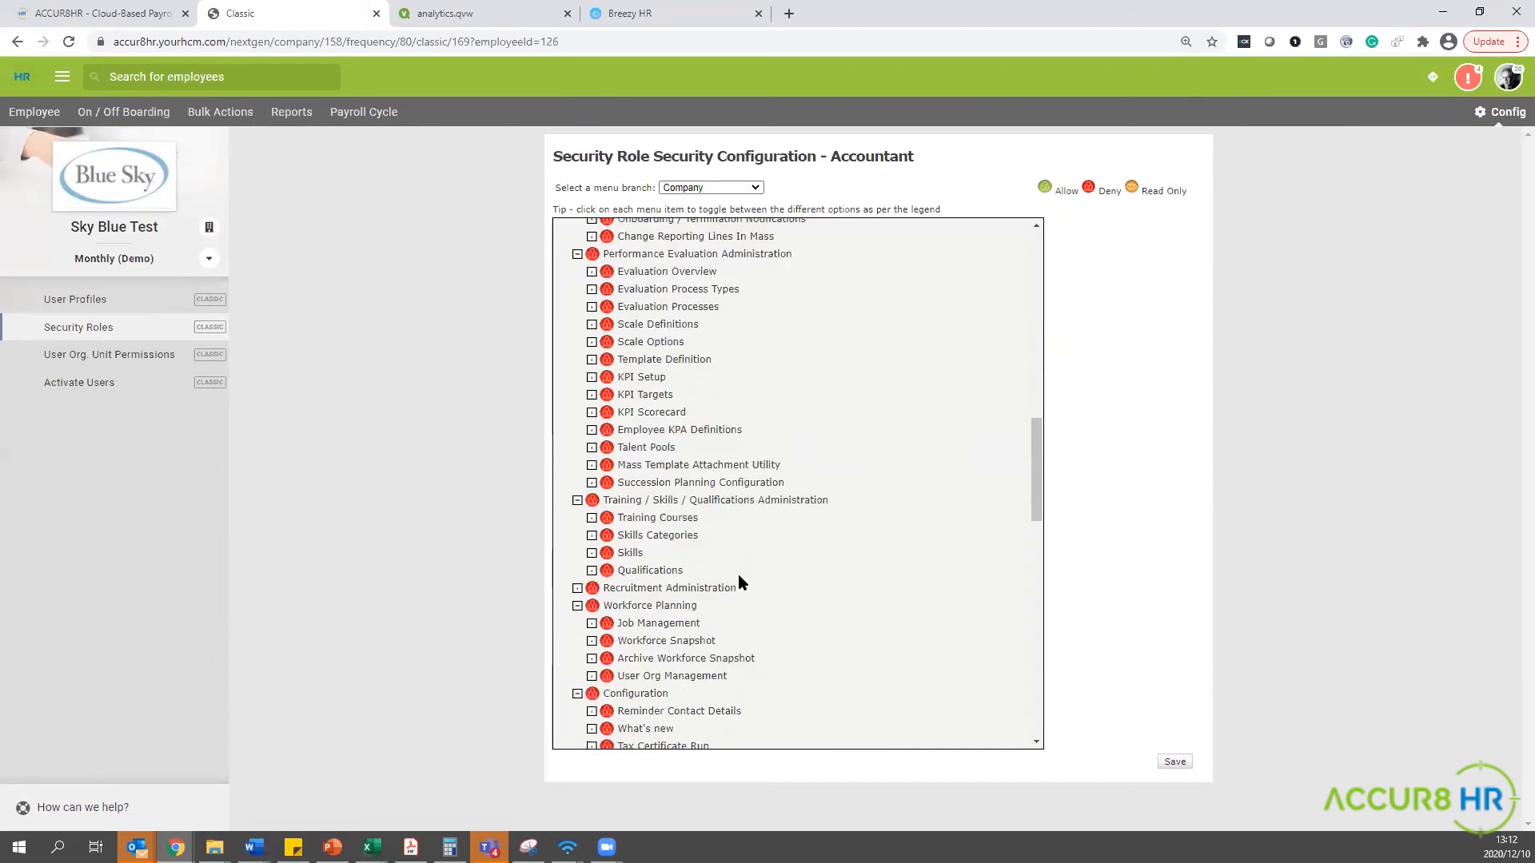
pyautogui.scroll(-3, 738, 581)
pyautogui.scroll(10, 739, 582)
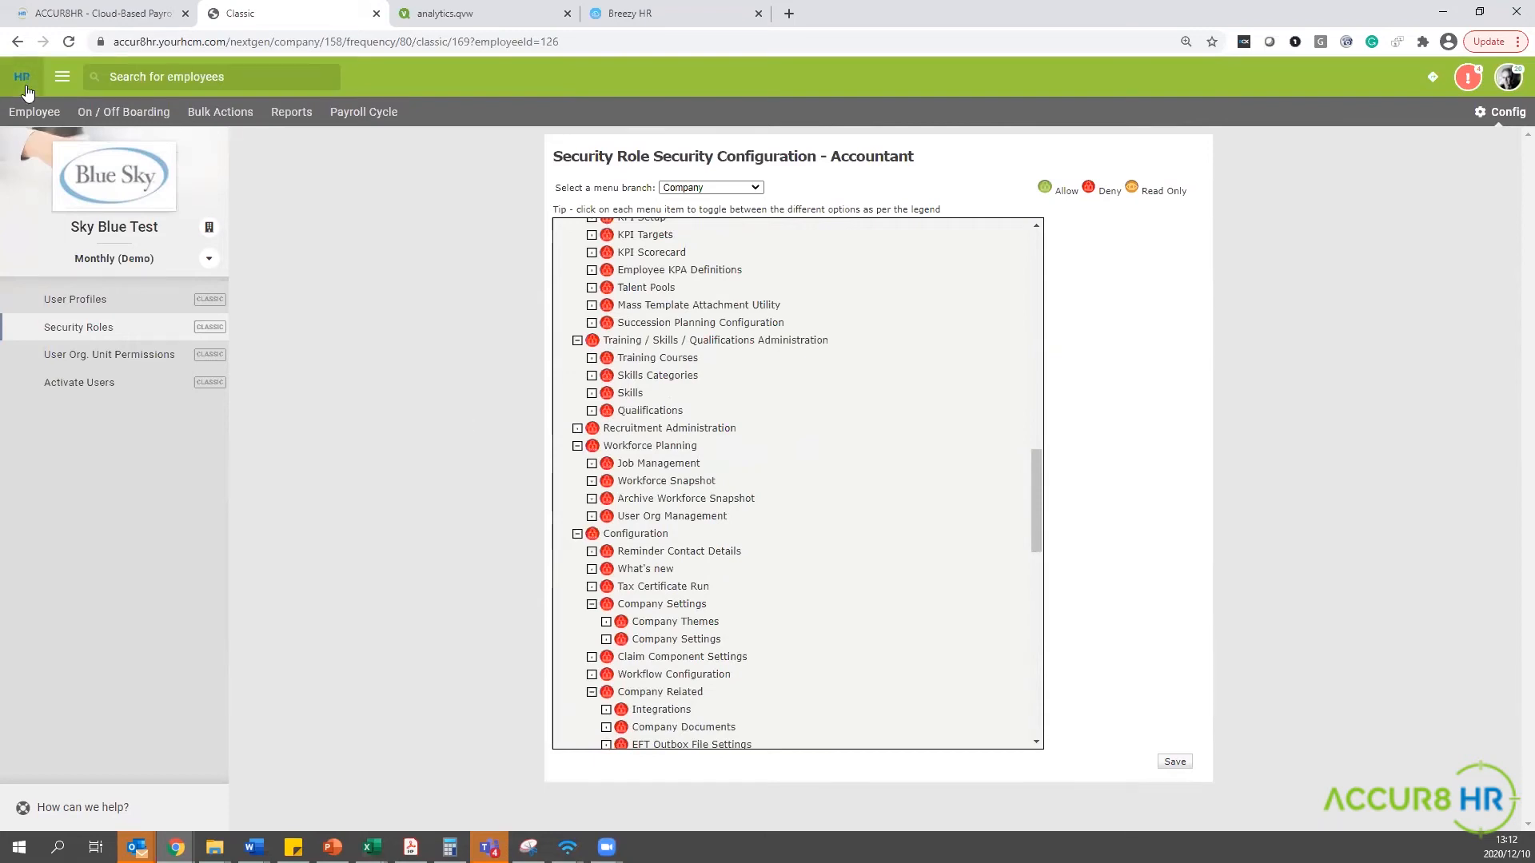
# Step: View the employee's pay rate details under payroll processing
pyautogui.click(24, 114)
pyautogui.click(70, 333)
pyautogui.click(70, 333)
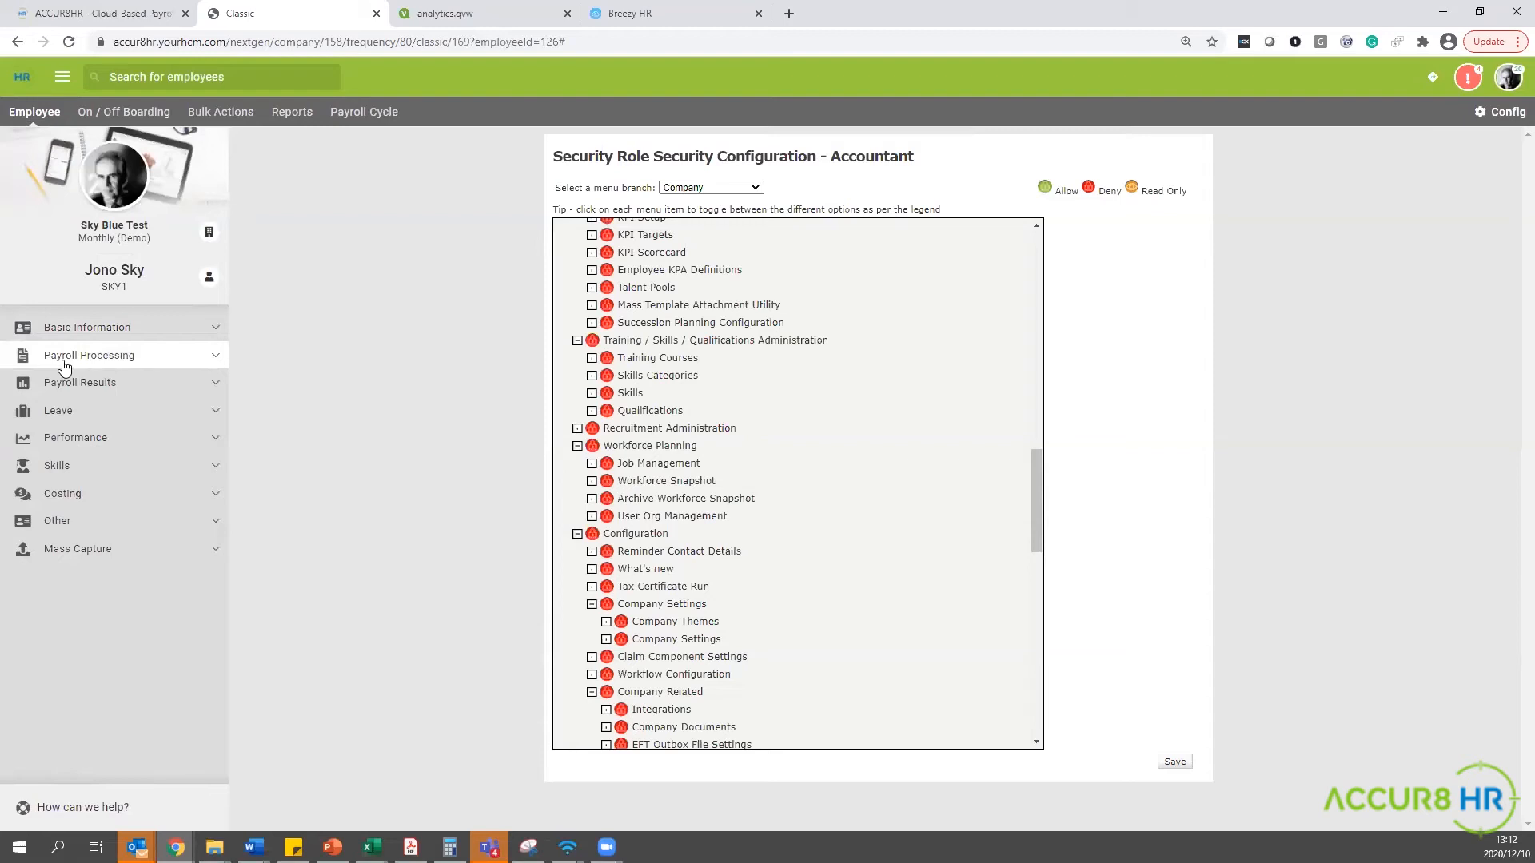
pyautogui.click(65, 364)
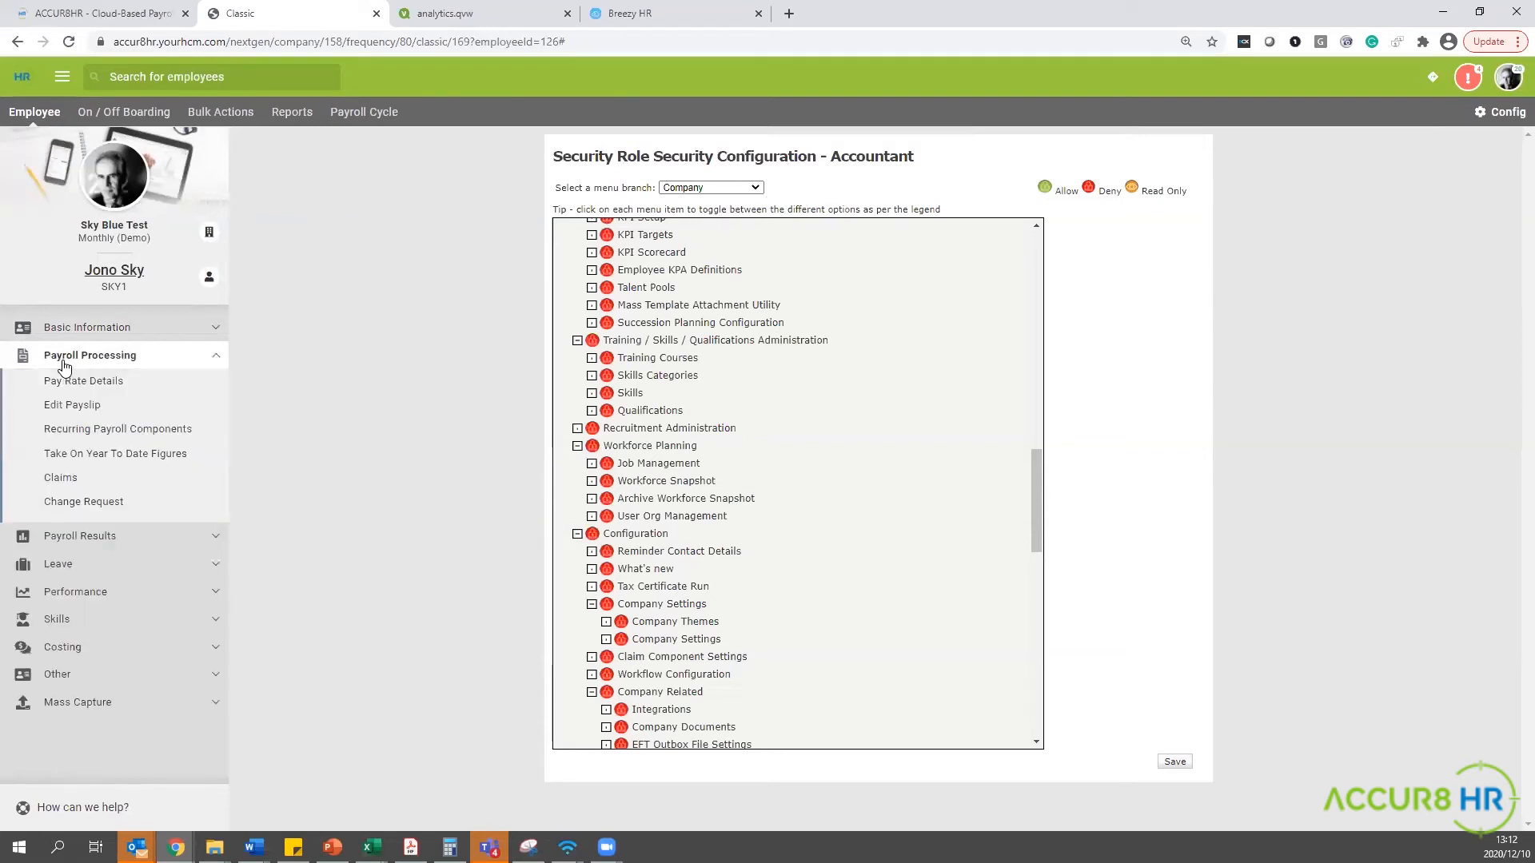
pyautogui.click(67, 389)
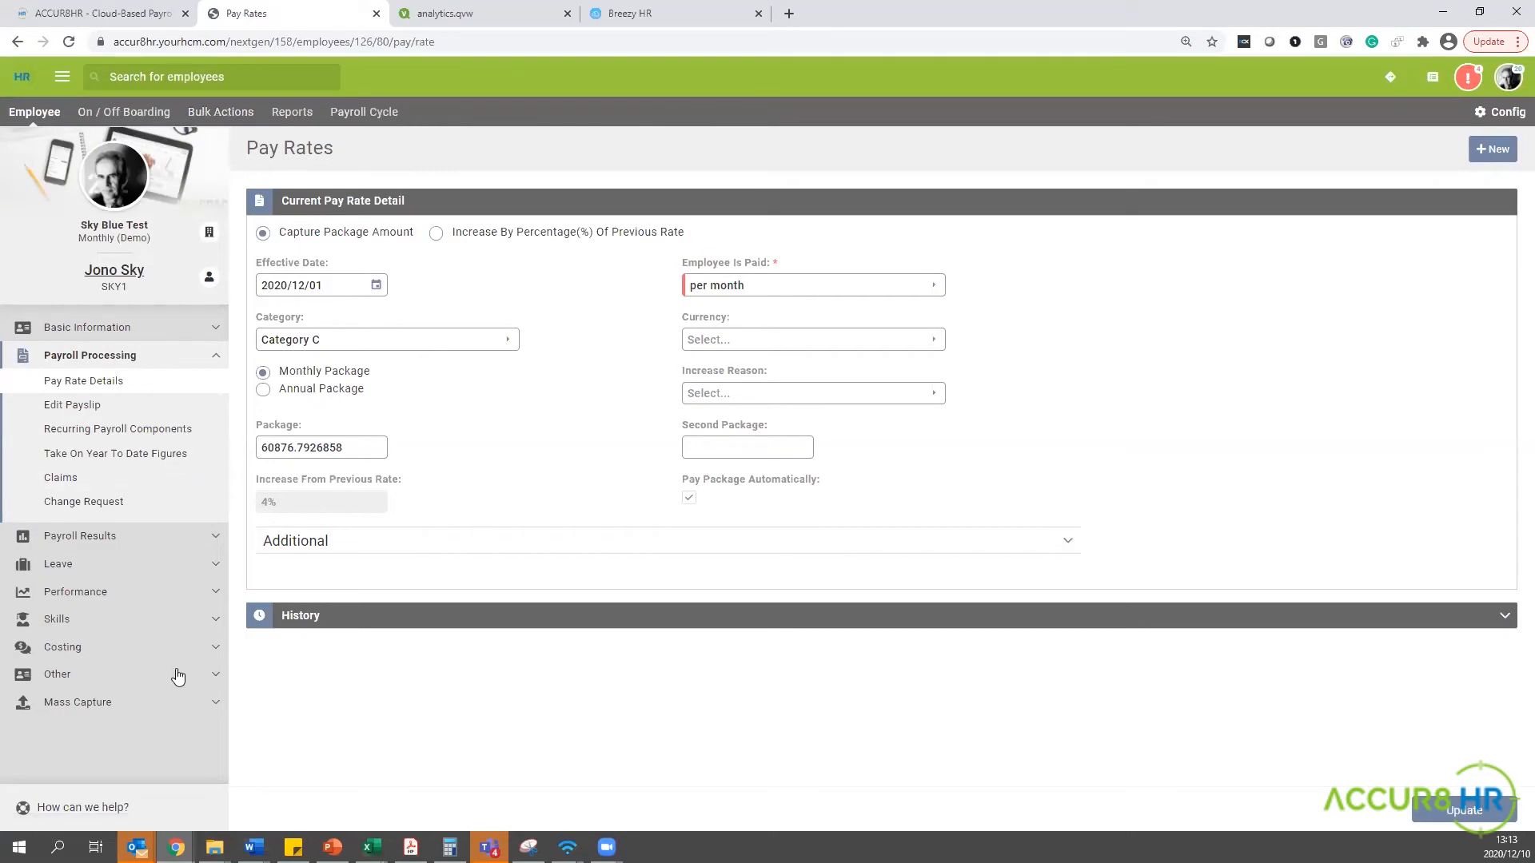
# Step: Open the employee's December 2020 payslip for editing and save Overtime @ 1.5 with 15 overtime hours
pyautogui.click(58, 410)
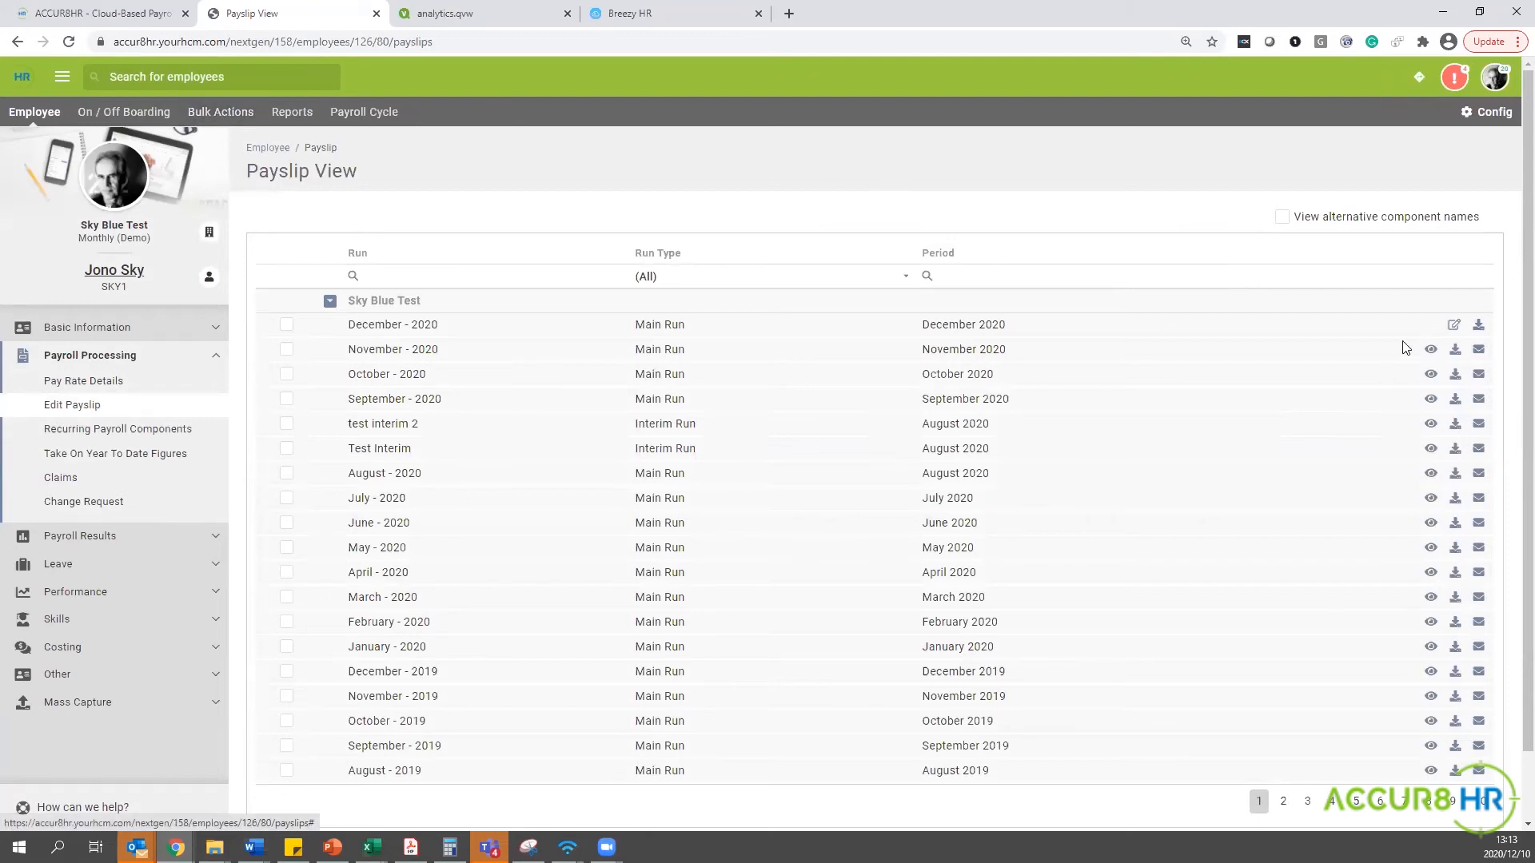
pyautogui.click(1454, 326)
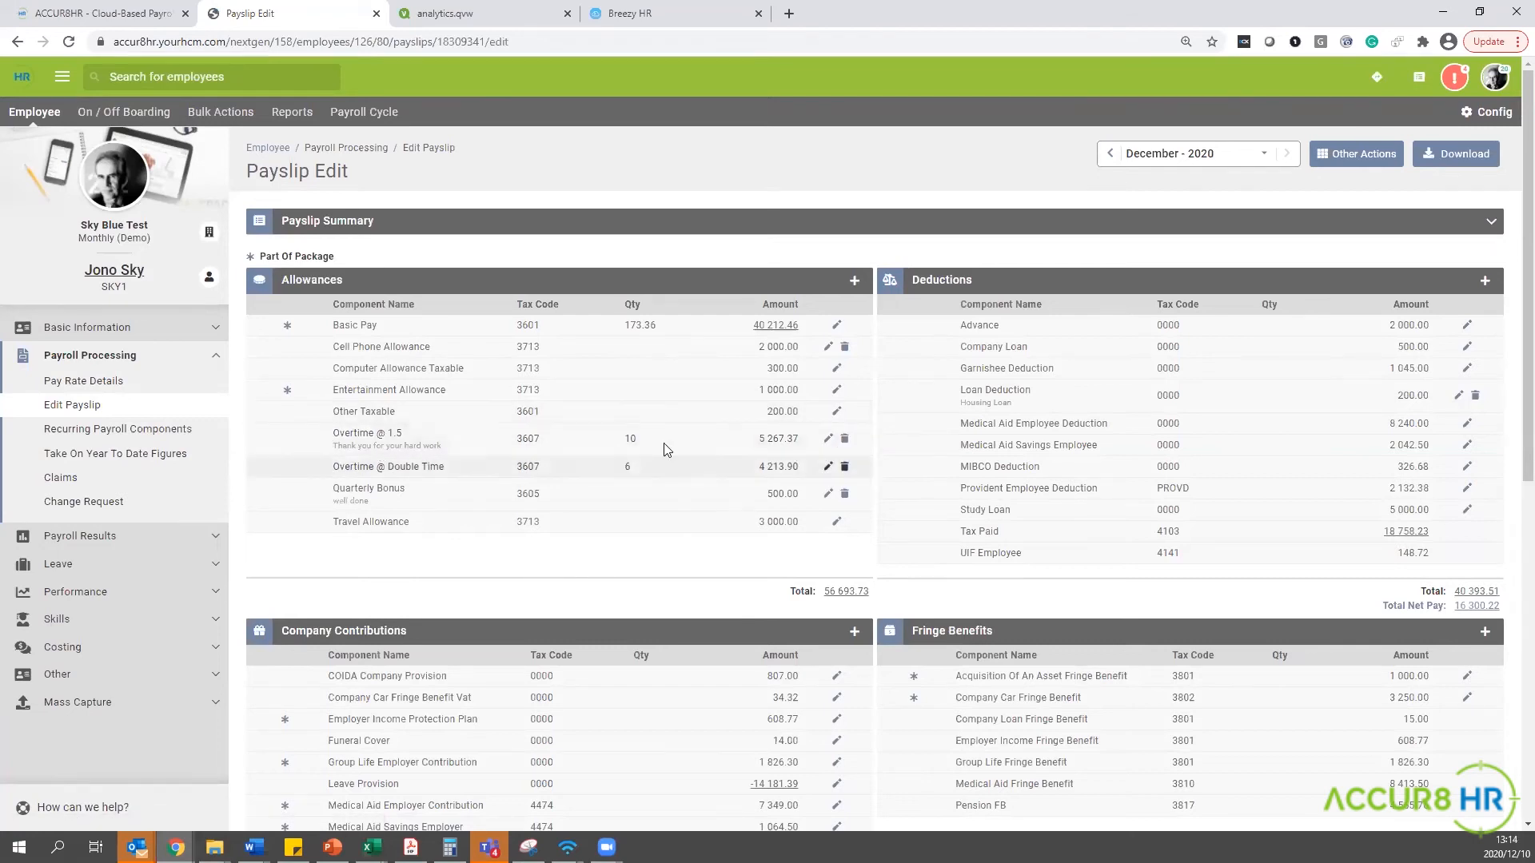
pyautogui.click(829, 438)
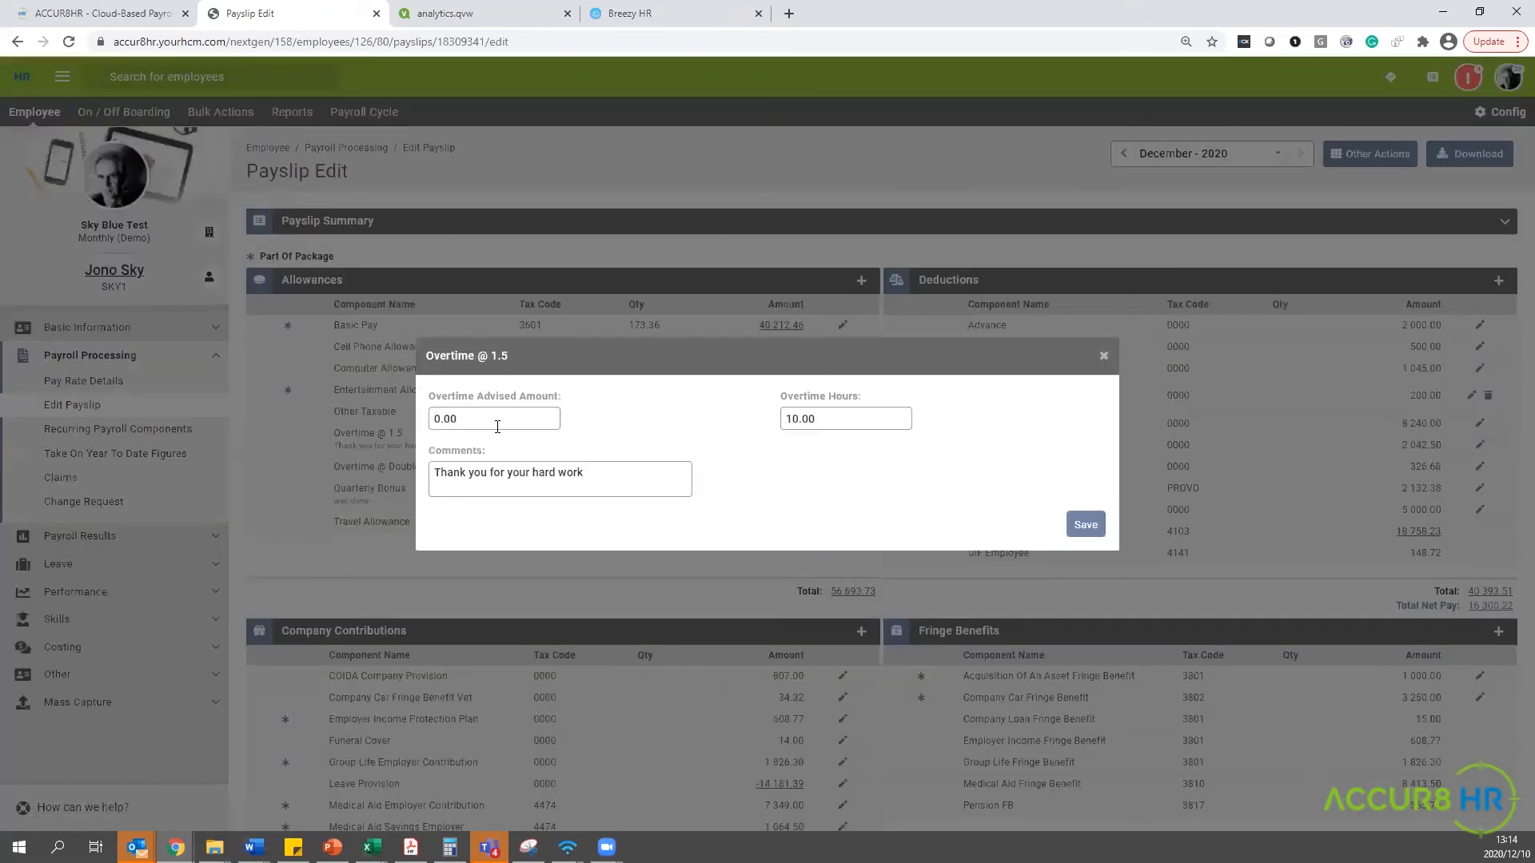
pyautogui.doubleClick(880, 421)
pyautogui.write('15')
pyautogui.click(599, 458)
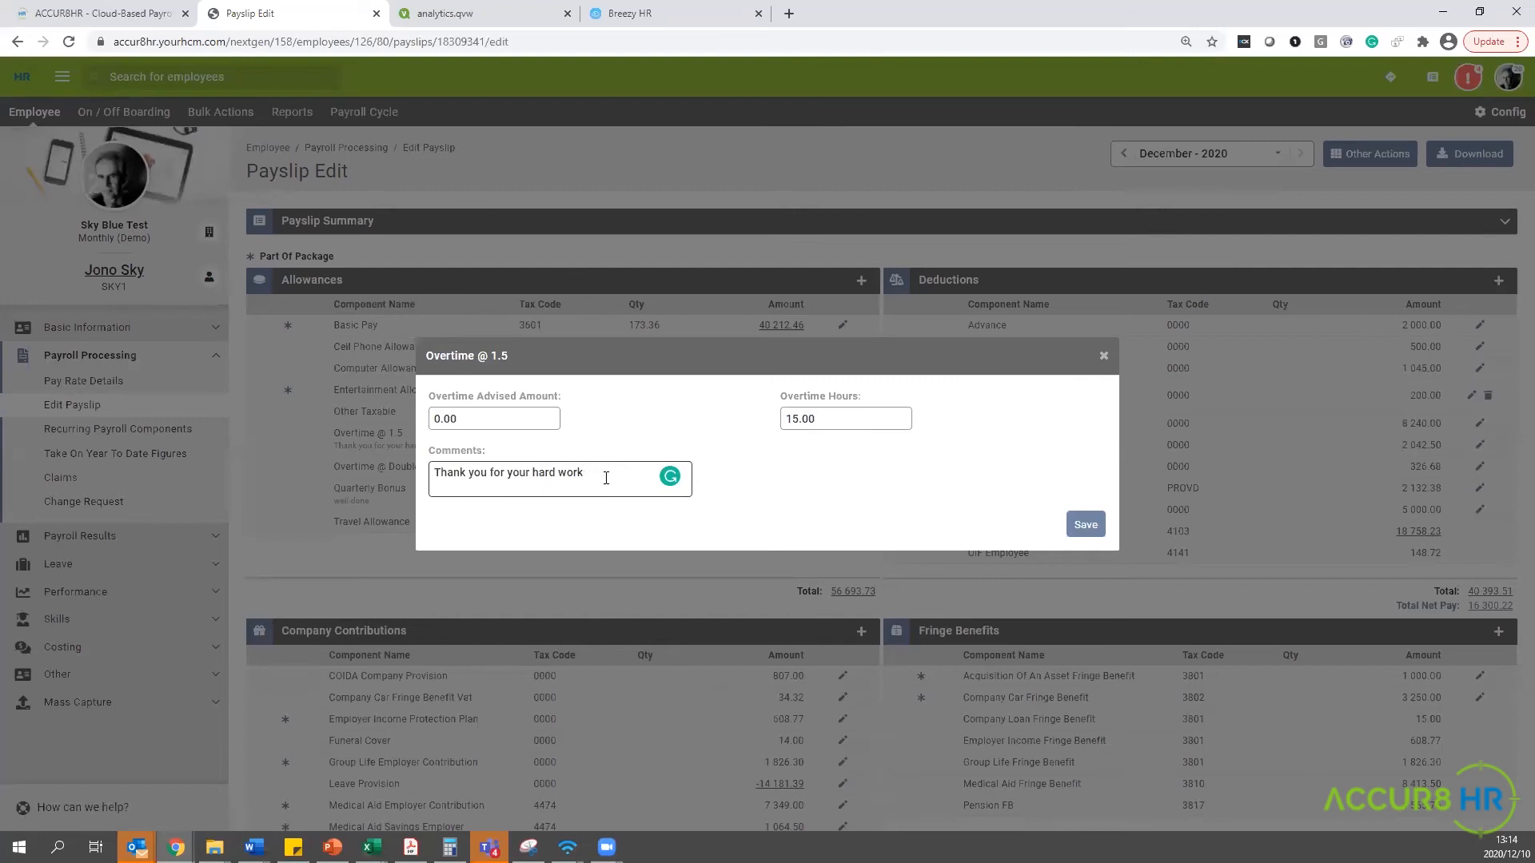
pyautogui.click(1078, 527)
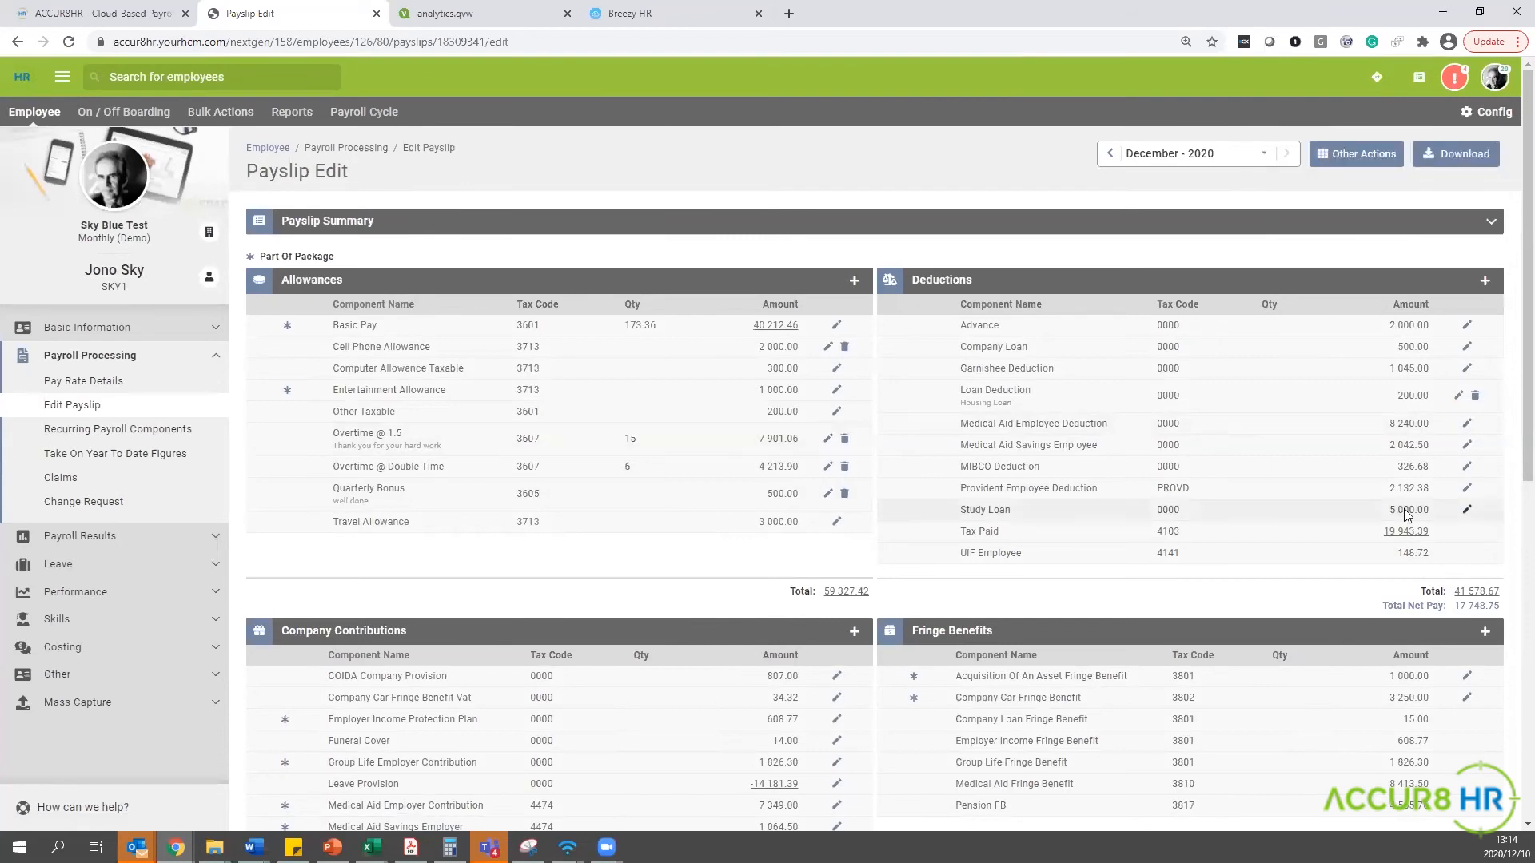
# Step: Open the message box below the payslip's Notes section for editing
pyautogui.scroll(-8, 1369, 533)
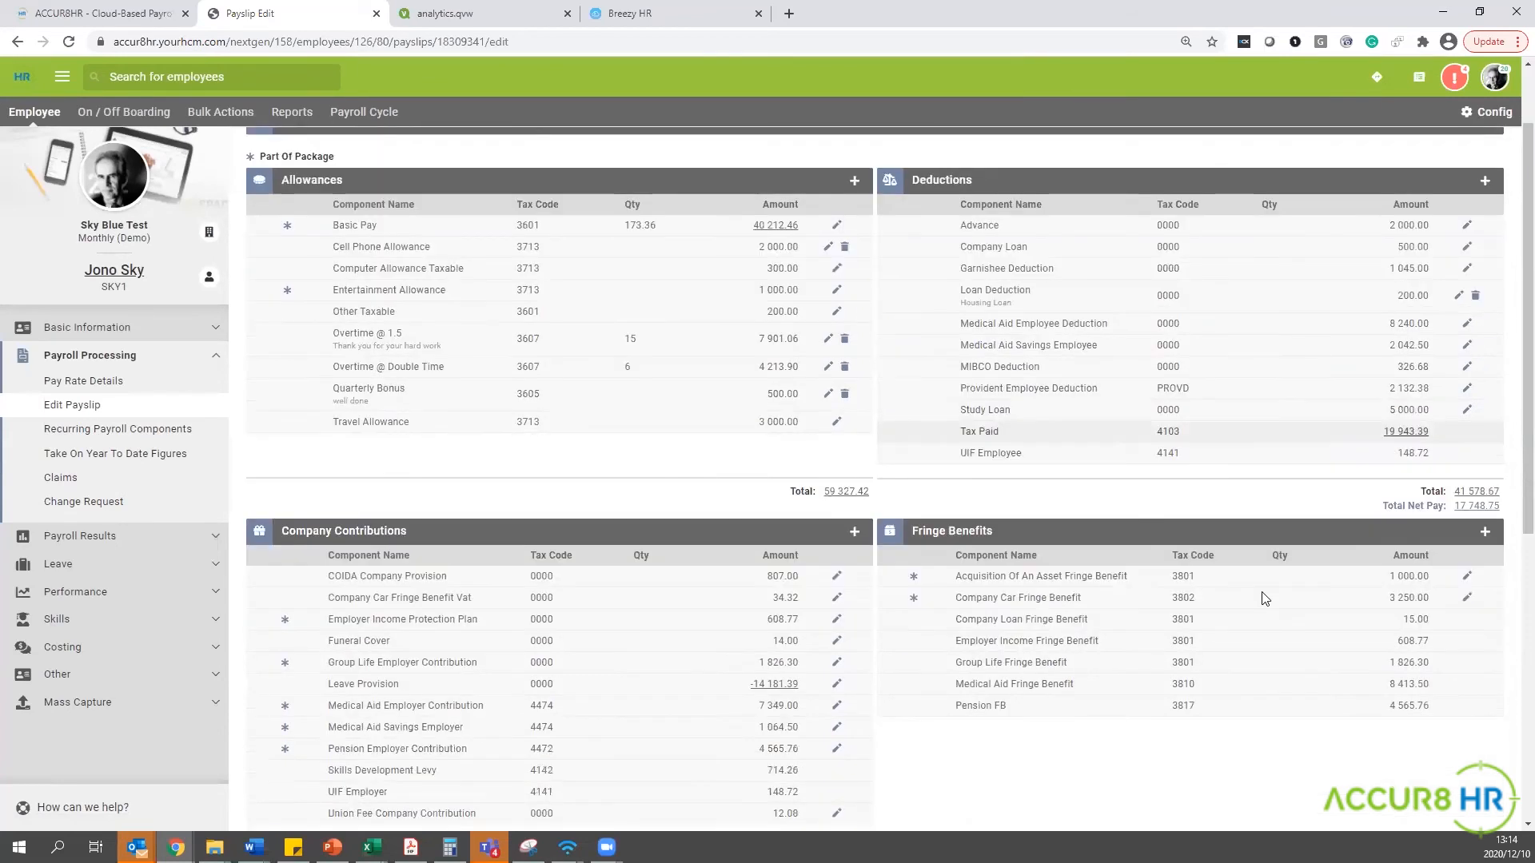
pyautogui.click(987, 690)
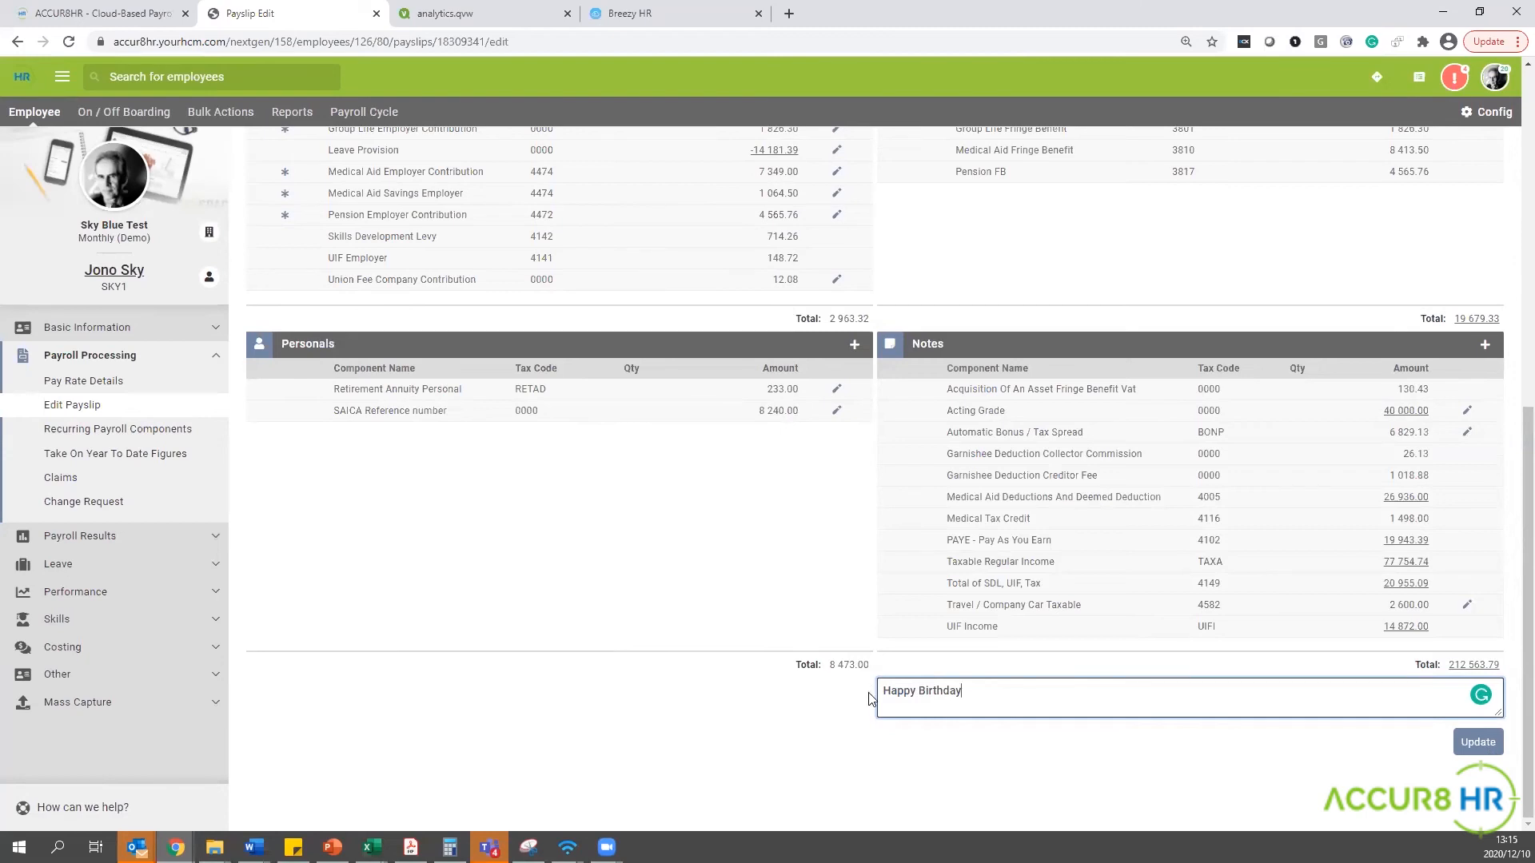
# Step: Open the employee's recurring payroll components and inspect the Company Car Rental - 3816 fringe benefit form with its extra fields, without saving
pyautogui.click(64, 432)
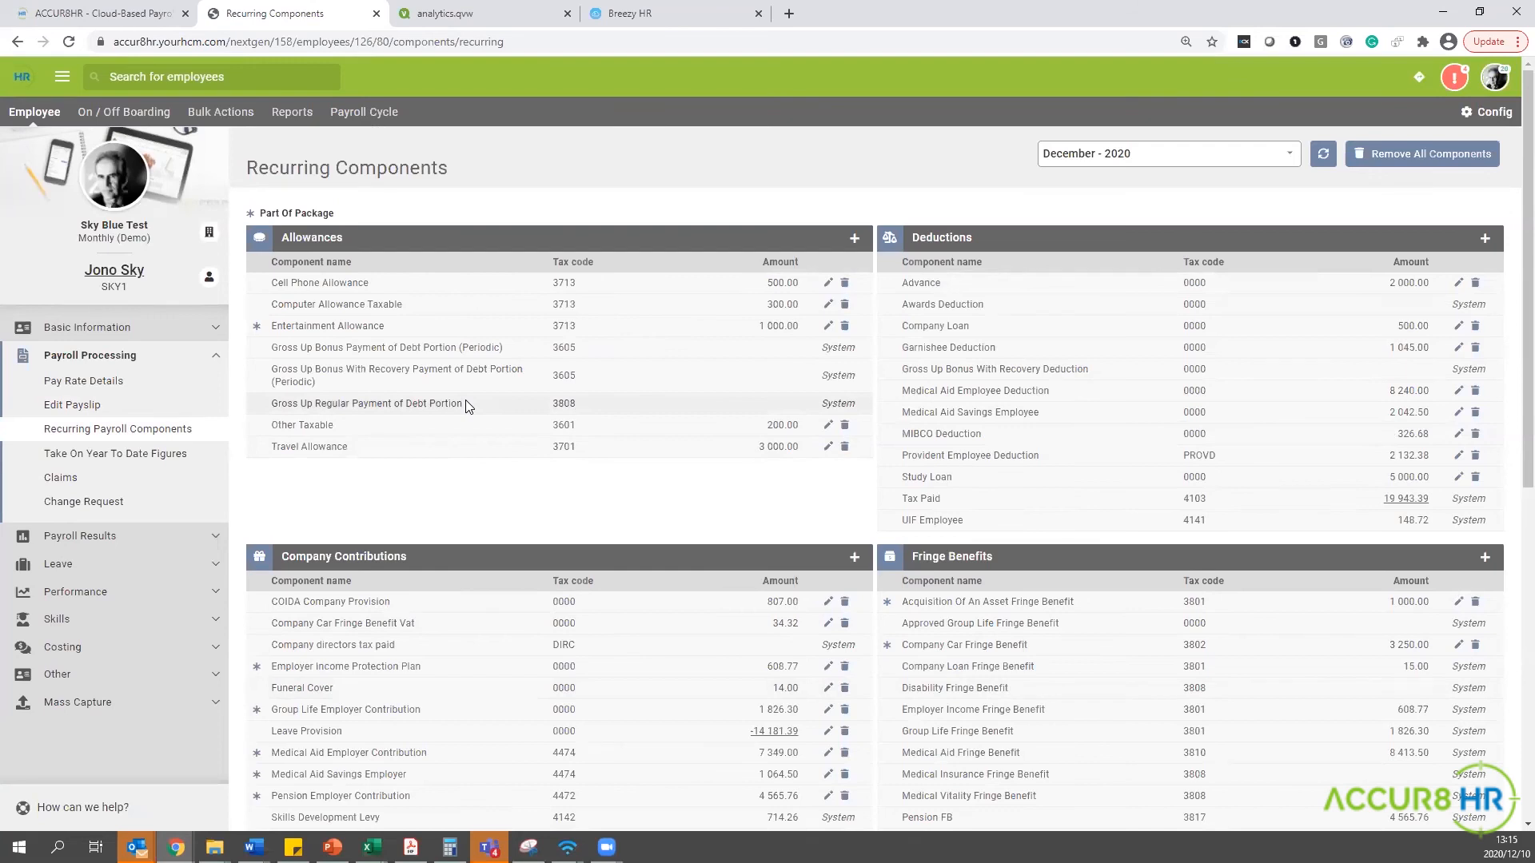
pyautogui.scroll(-1, 944, 599)
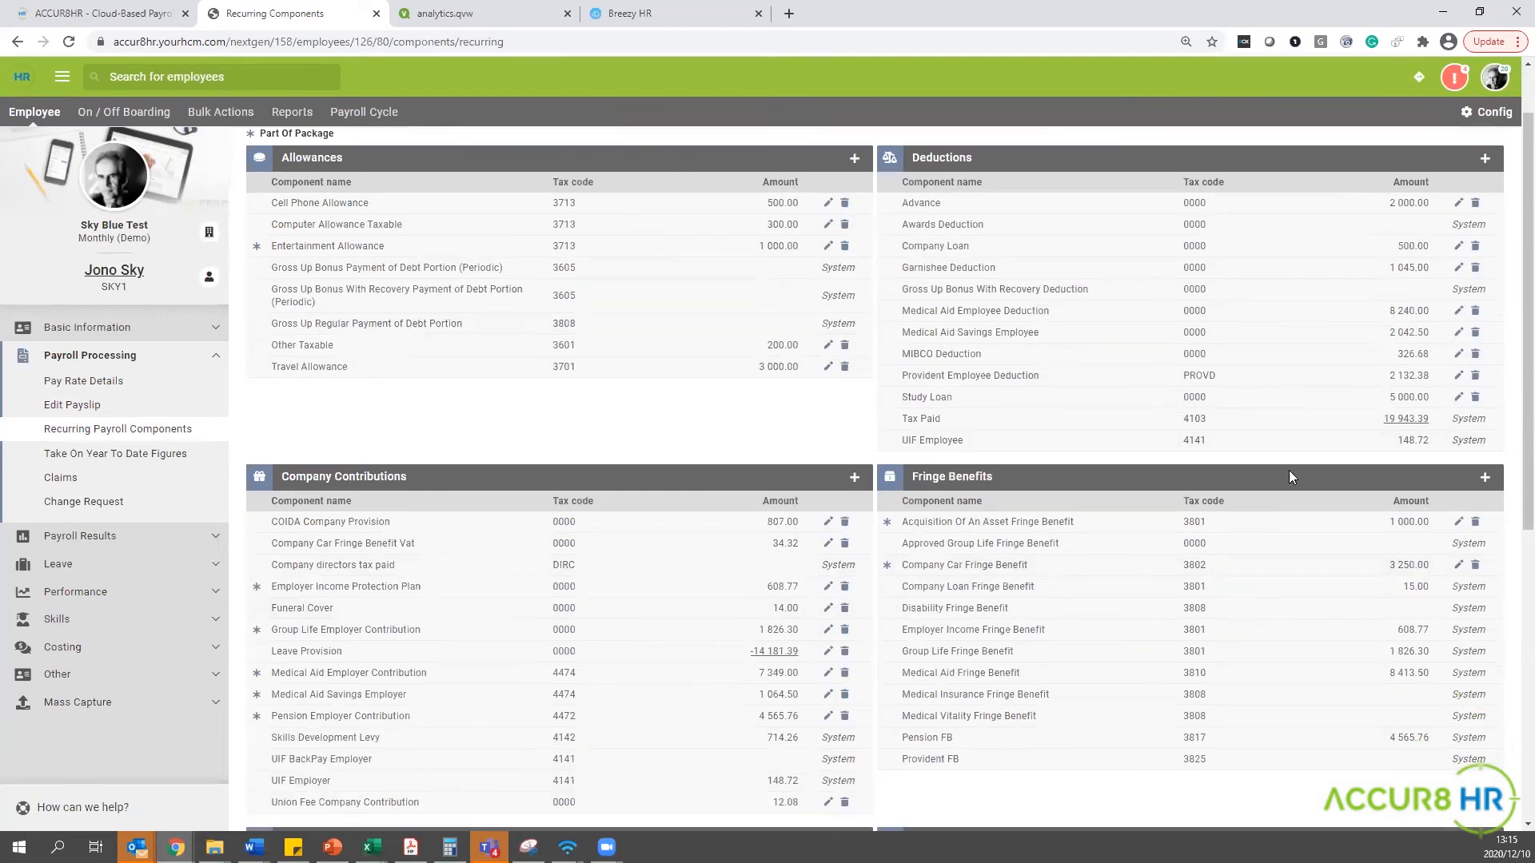
pyautogui.click(1480, 477)
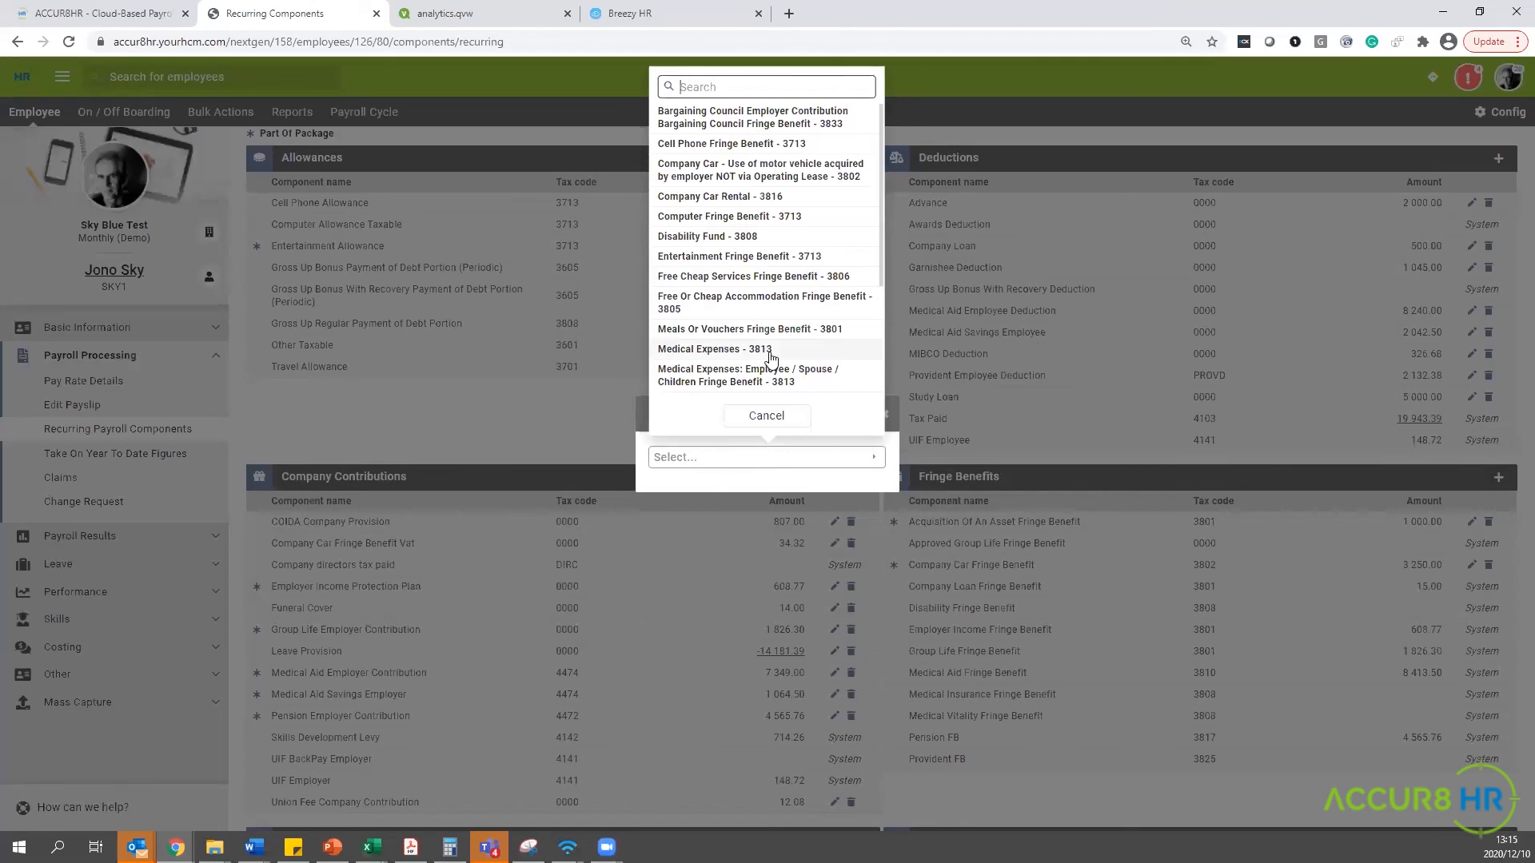
pyautogui.click(741, 197)
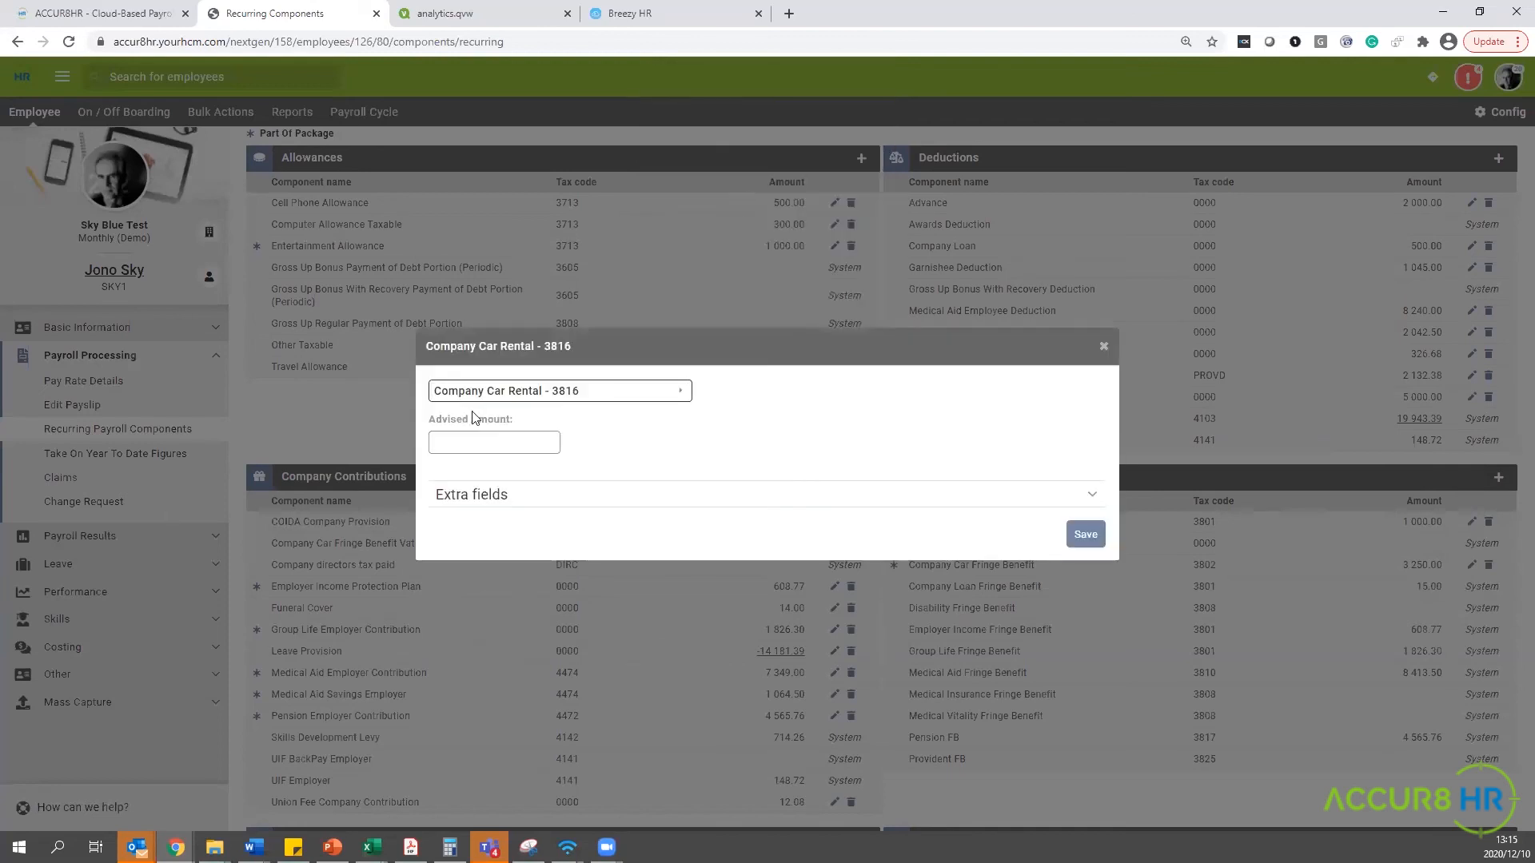
pyautogui.click(467, 451)
pyautogui.click(1074, 502)
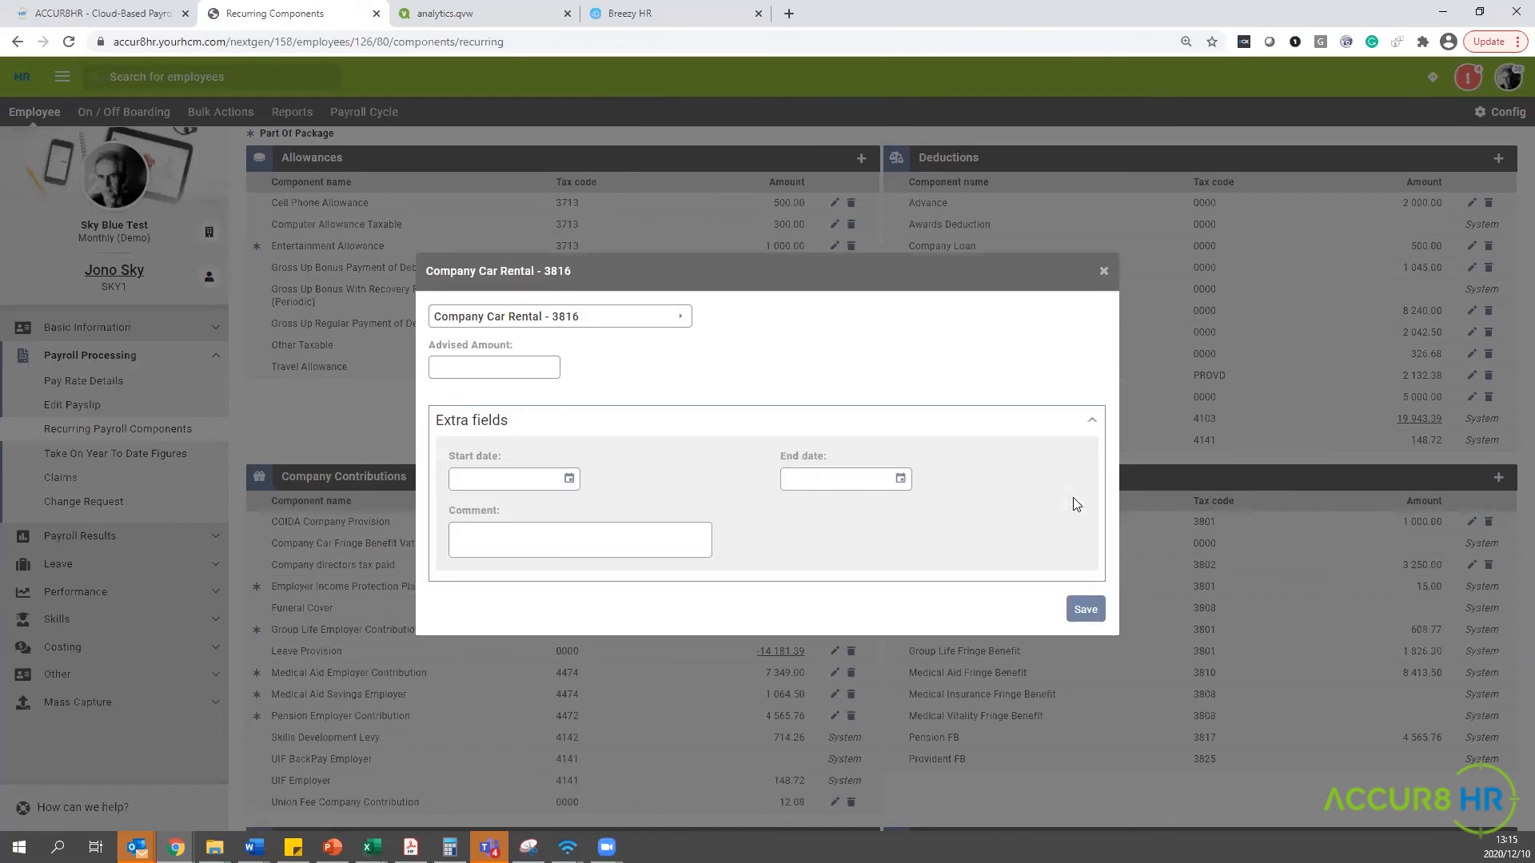
pyautogui.click(1101, 274)
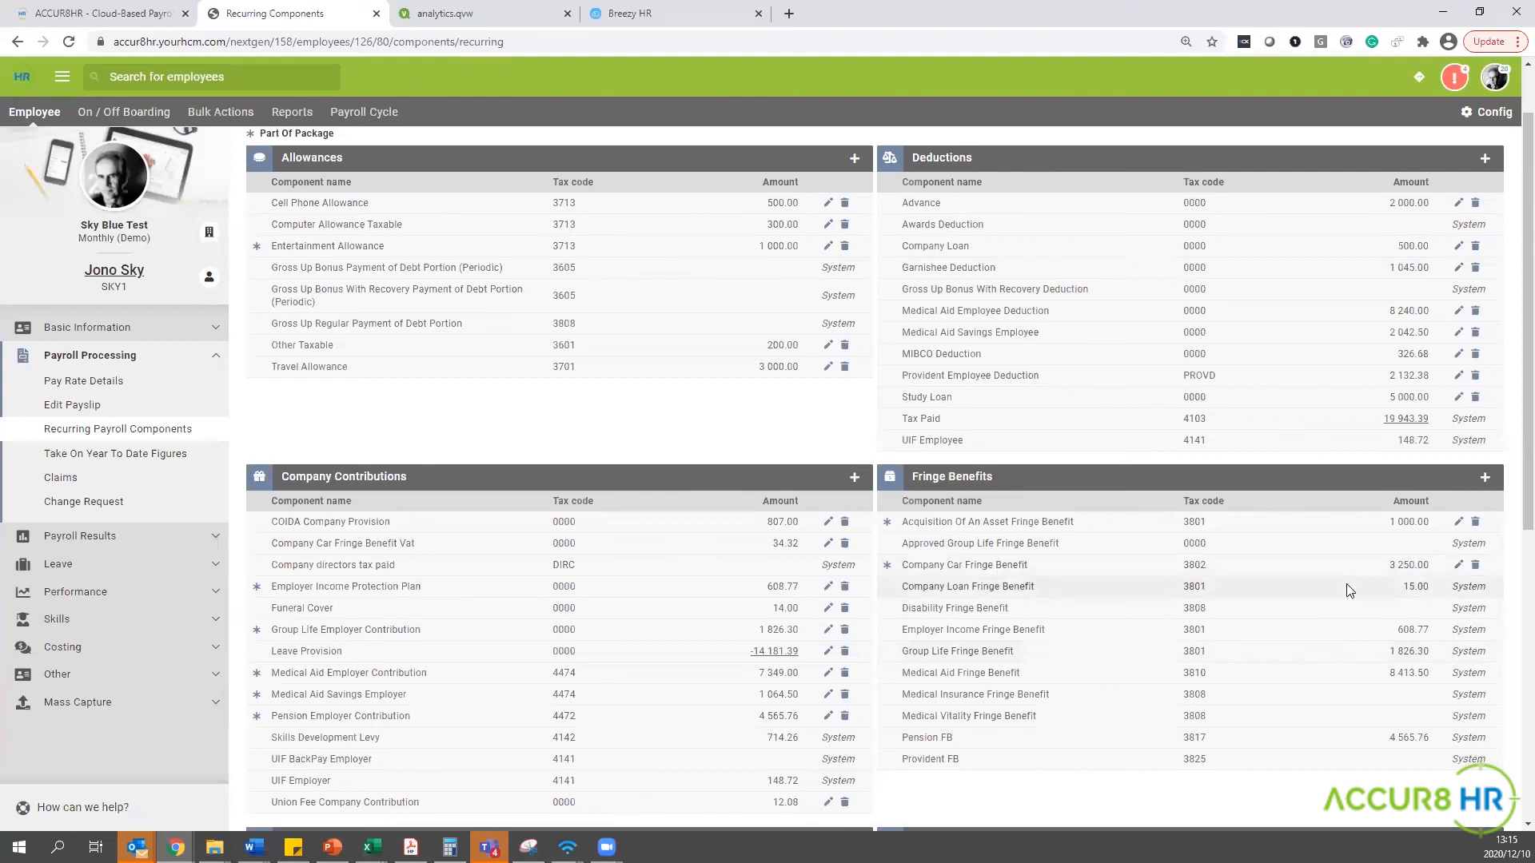
# Step: View the details of the employee's recurring Company Car Fringe Benefit and close them
pyautogui.click(1456, 566)
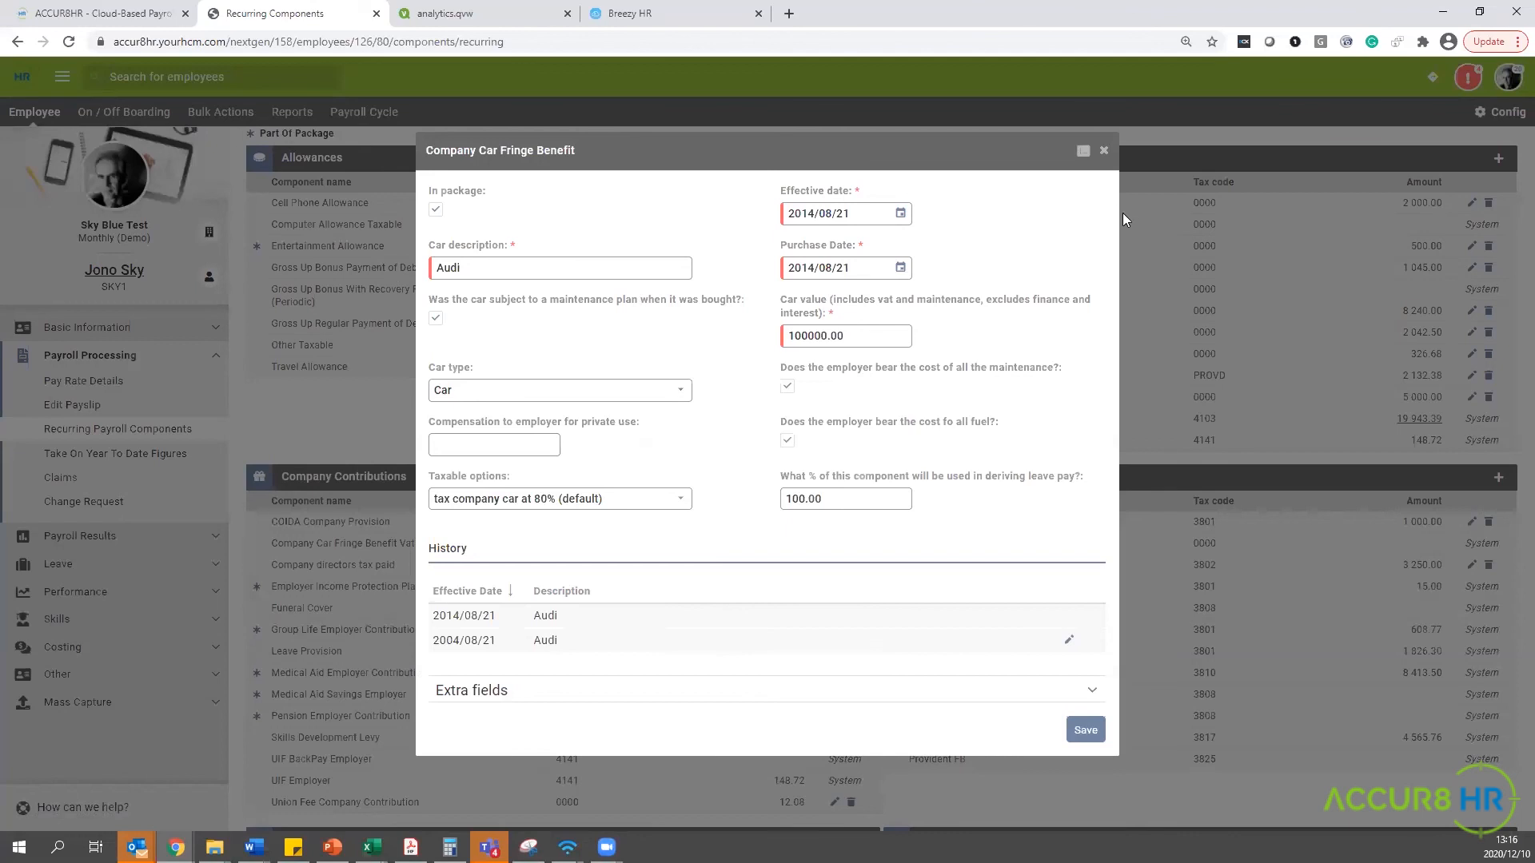
pyautogui.click(1103, 152)
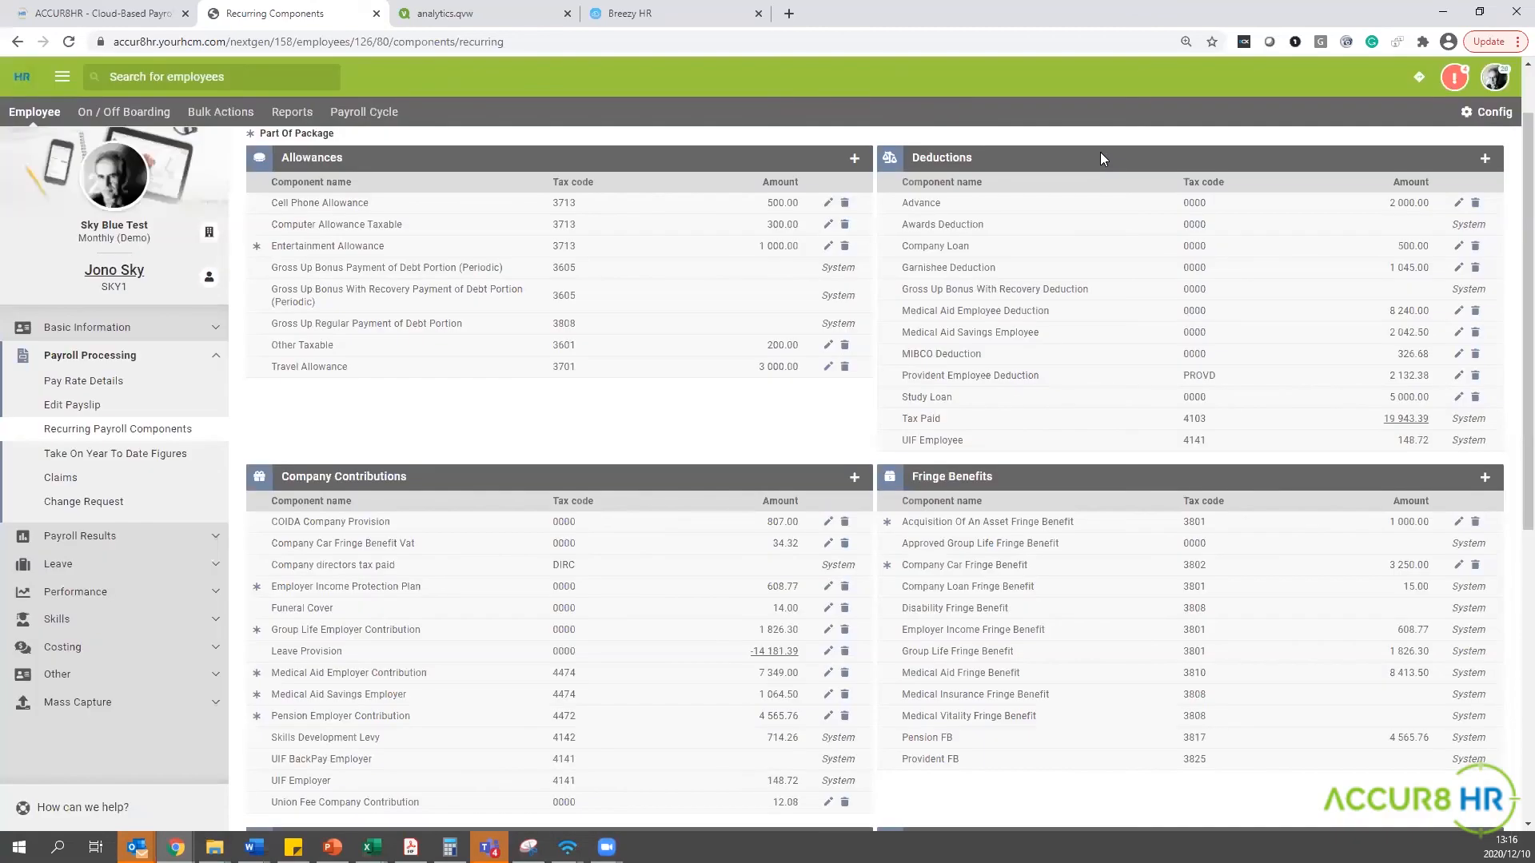